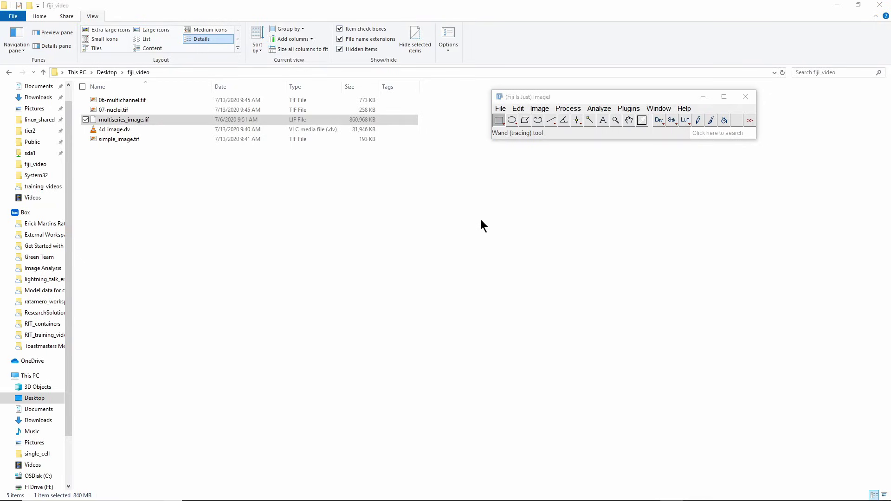
Open simple_image.tif in Fiji by dropping it from the folder, and centre its window.
left_click(500, 108)
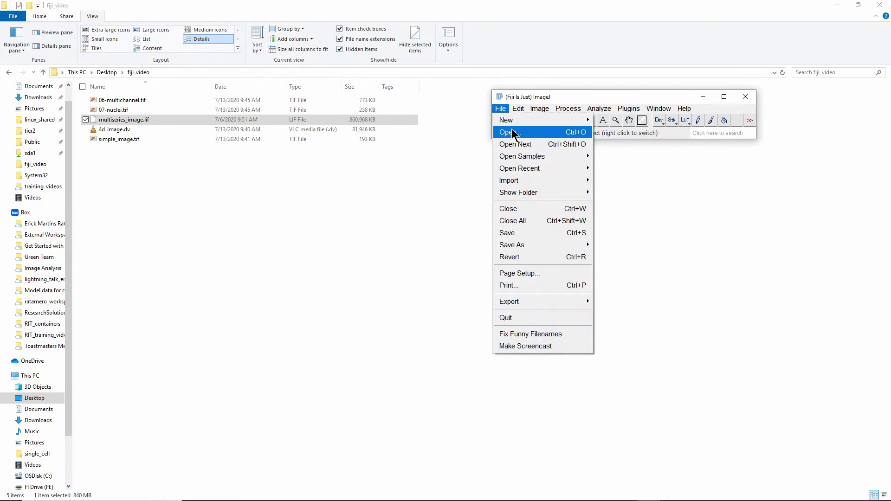
left_click(288, 196)
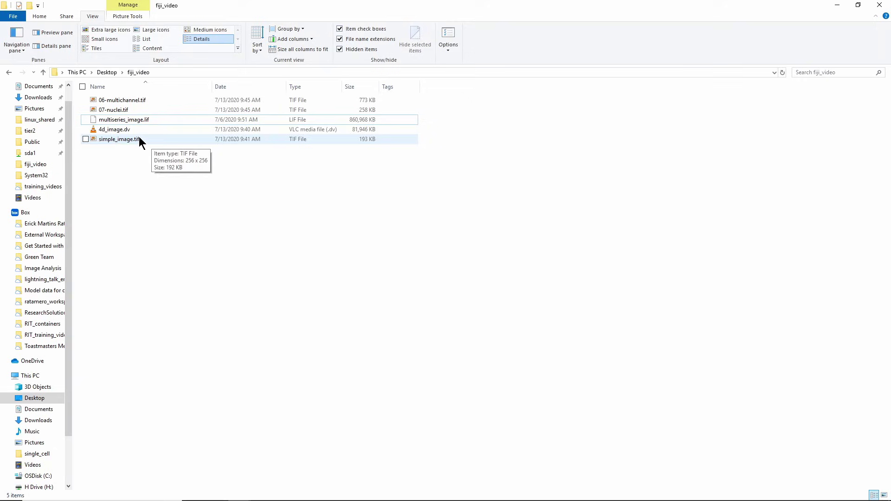
left_click_drag(138, 136, 588, 127)
key("alt+Tab")
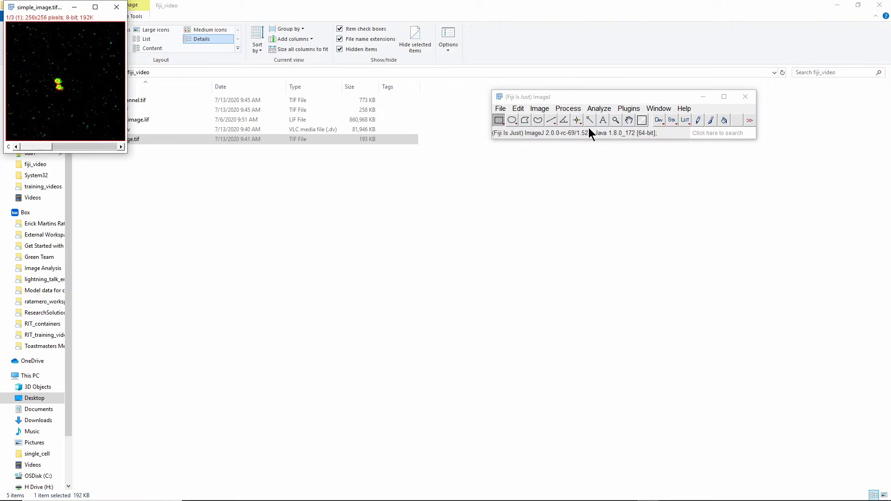
left_click_drag(46, 8, 222, 91)
Browse the three channels of simple_image.tif, return to channel 1, and close it.
left_click(243, 232)
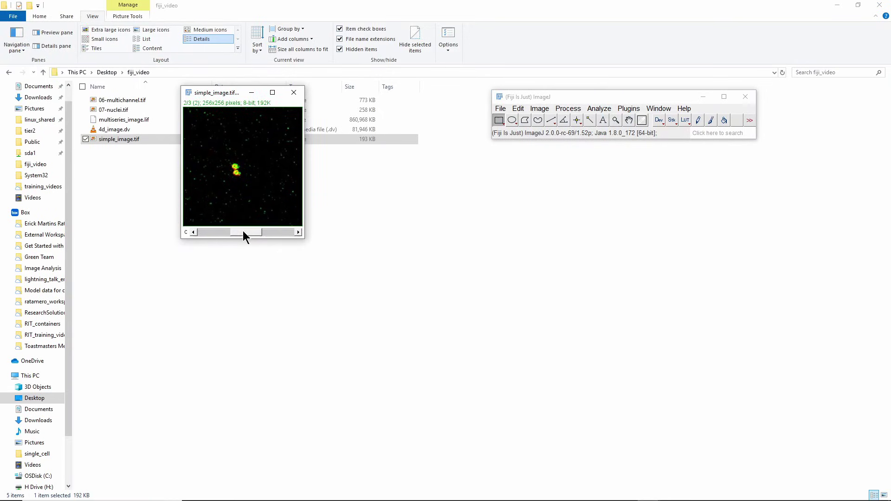
left_click(269, 232)
left_click(233, 233)
left_click(208, 233)
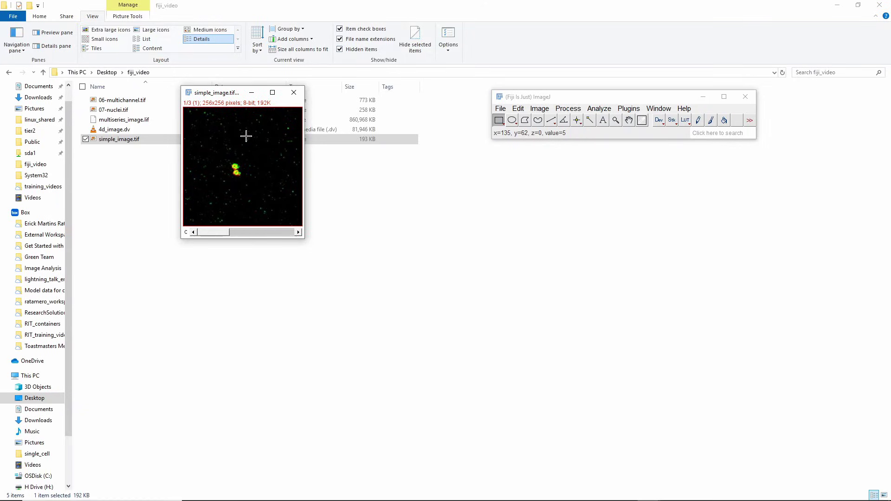
key("ctrl+w")
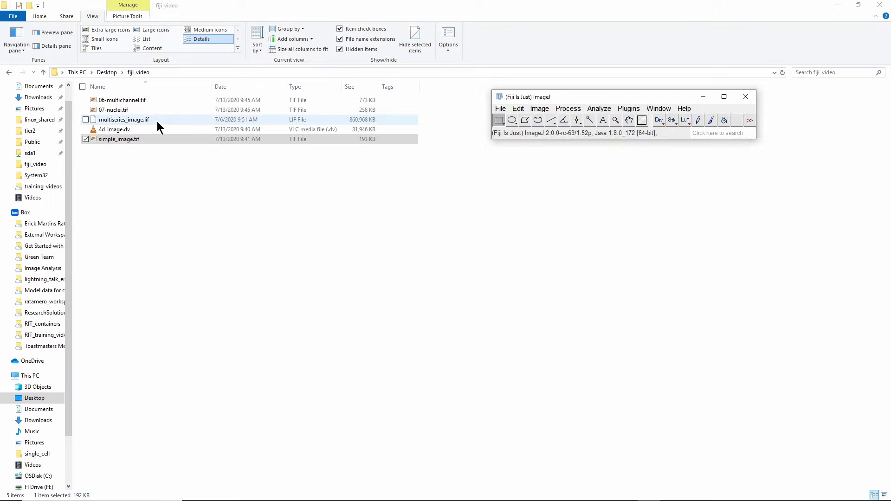
Open multiseries_image.lif in Fiji by dropping it from the folder.
left_click_drag(157, 121, 528, 126)
left_click(142, 122)
key("alt+Tab")
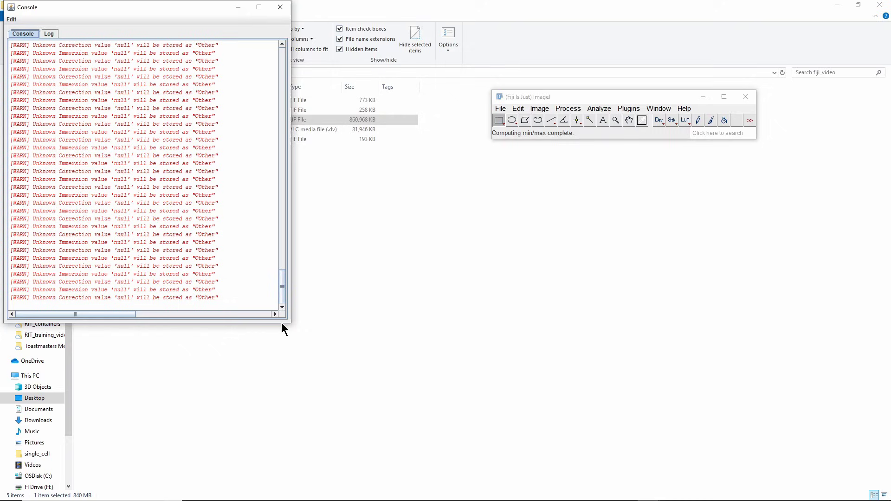
key("alt+Tab")
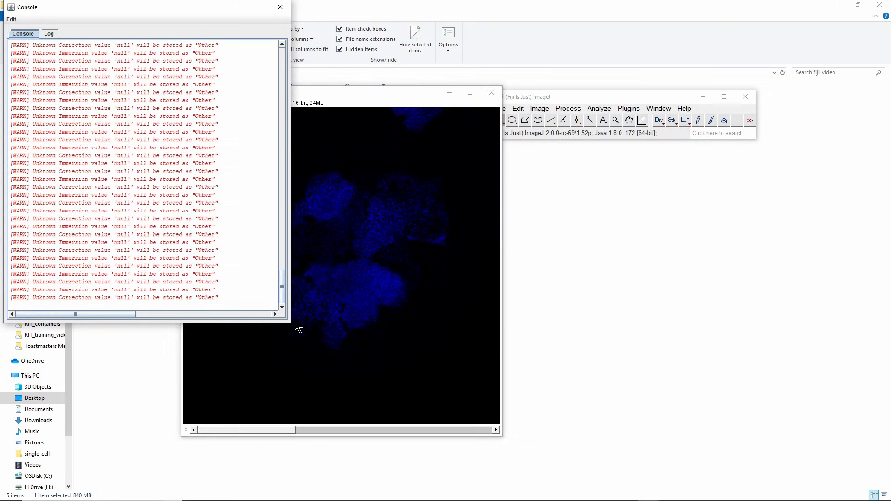
left_click(316, 298)
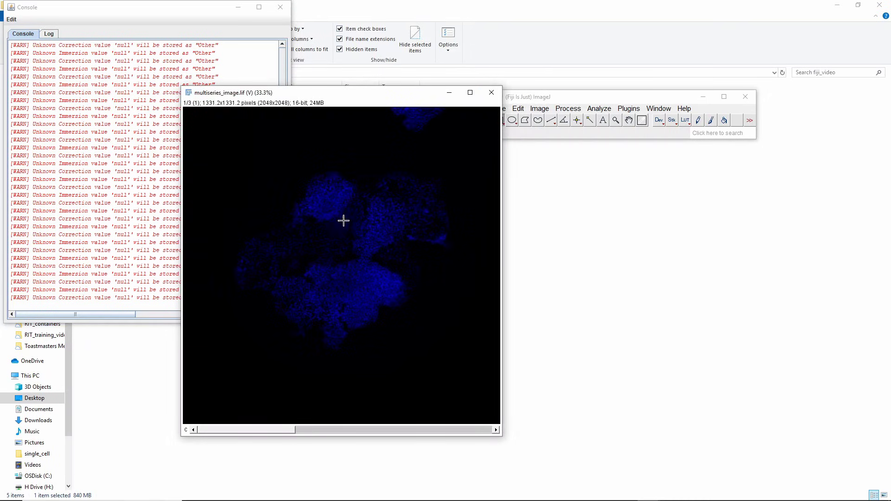
Browse the green, red and blue channels of multiseries_image.lif, then close it.
left_click(334, 431)
left_click(415, 428)
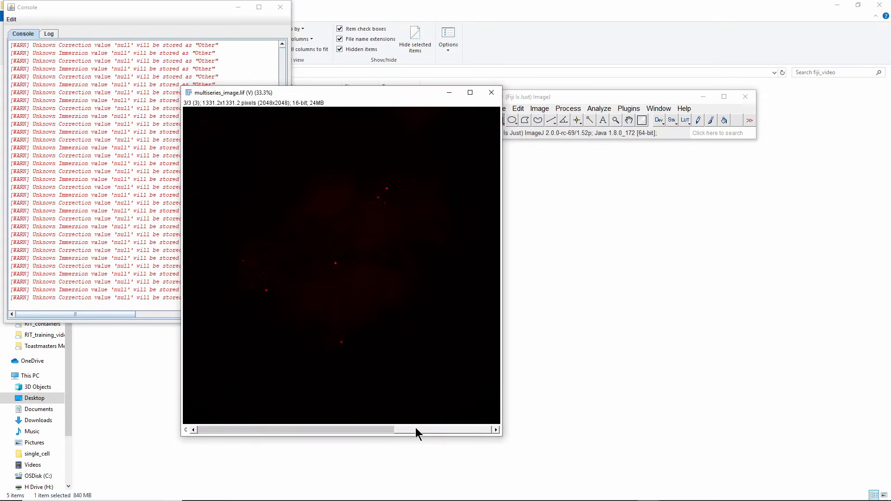
left_click(355, 429)
left_click(258, 432)
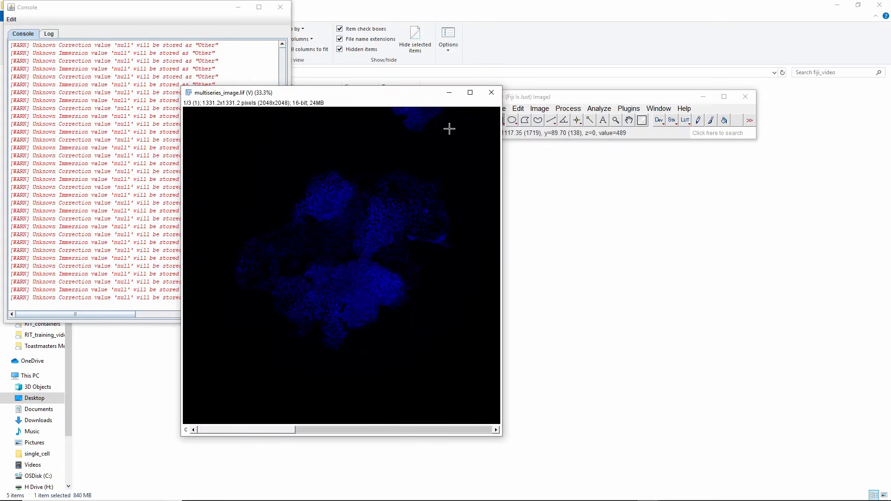
left_click(492, 93)
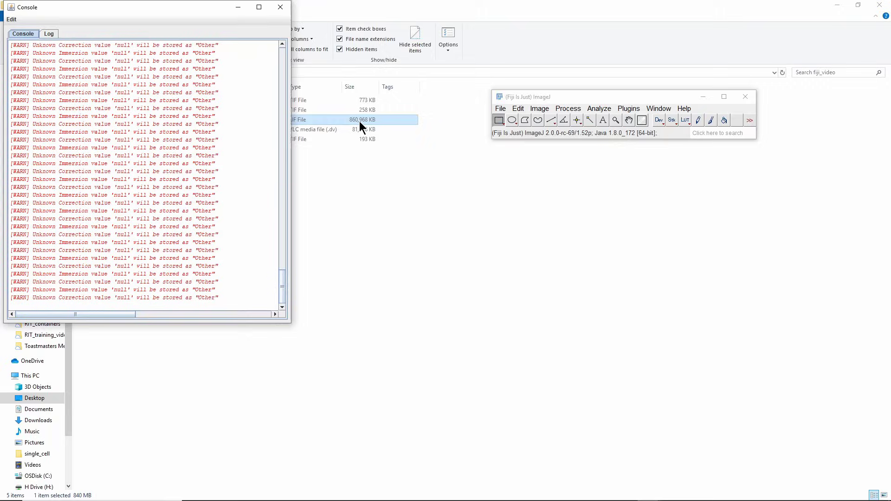
Close the warnings console and import multiseries_image.lif with Bio-Formats default options.
left_click(282, 13)
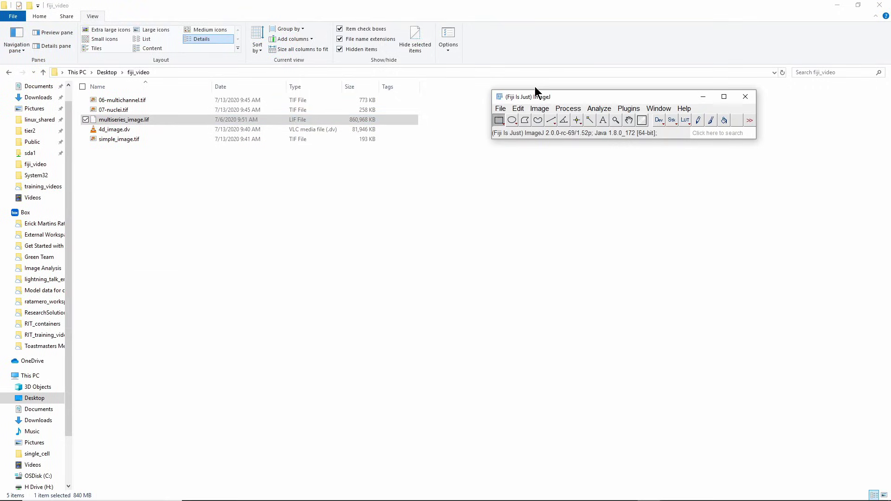
left_click(501, 109)
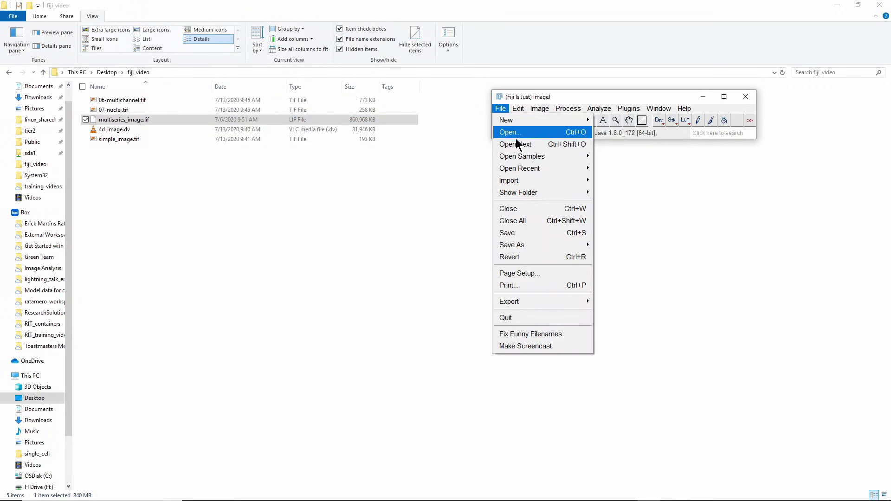
mouse_move(521, 181)
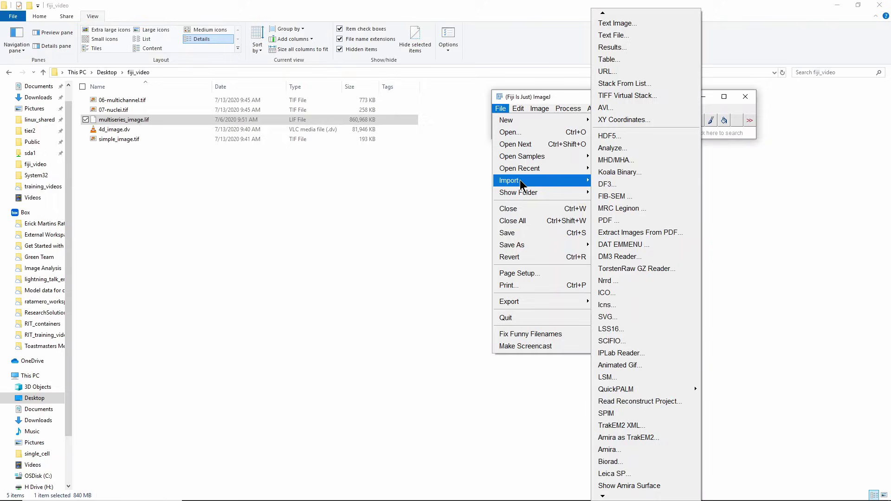
mouse_move(632, 497)
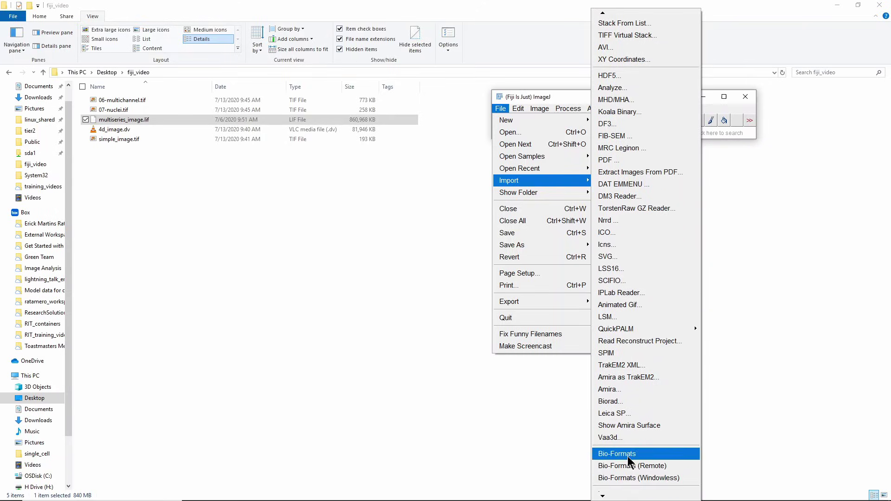
left_click(628, 456)
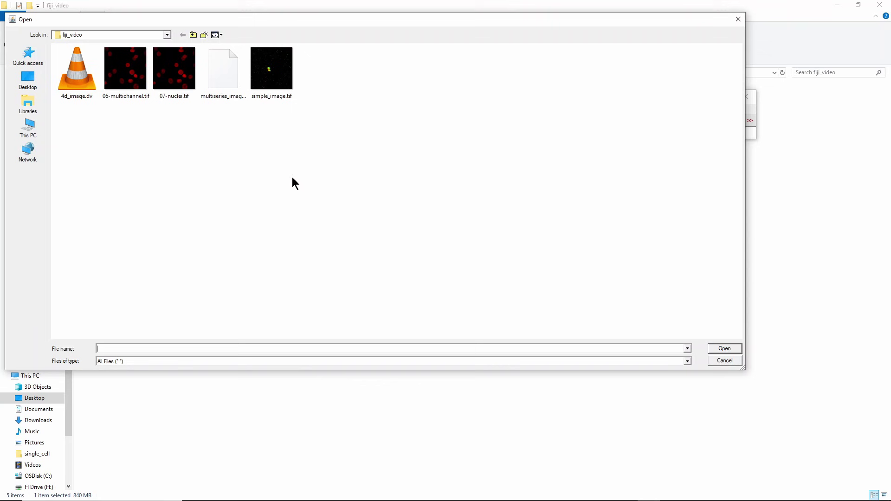
double_click(227, 87)
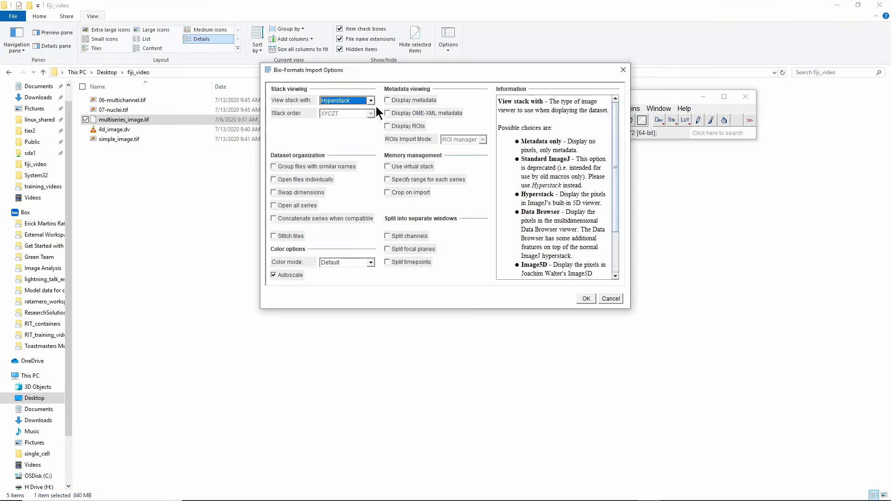
left_click(586, 298)
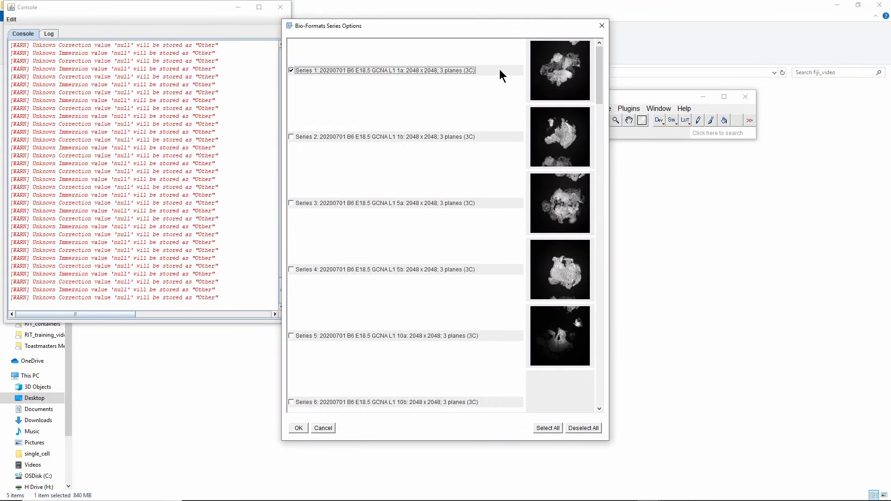
Import Series 22 of multiseries_image.lif and view its green channel.
left_click_drag(598, 62, 604, 146)
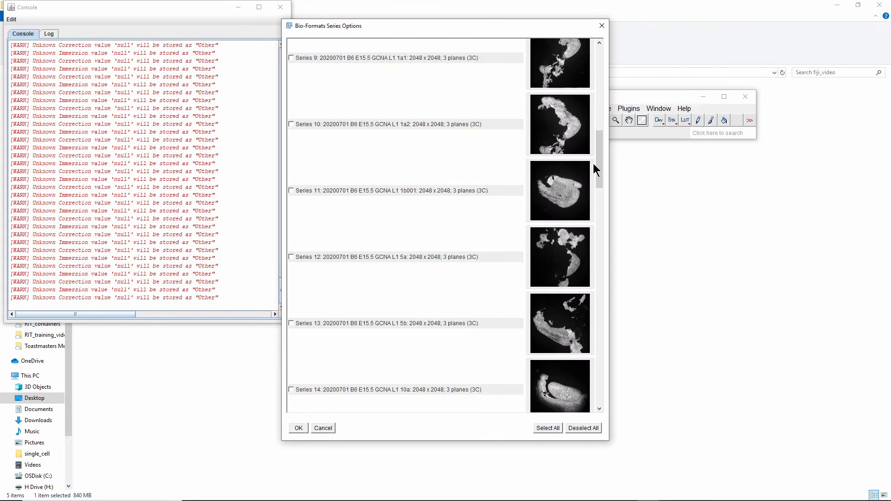
left_click_drag(597, 160, 589, 44)
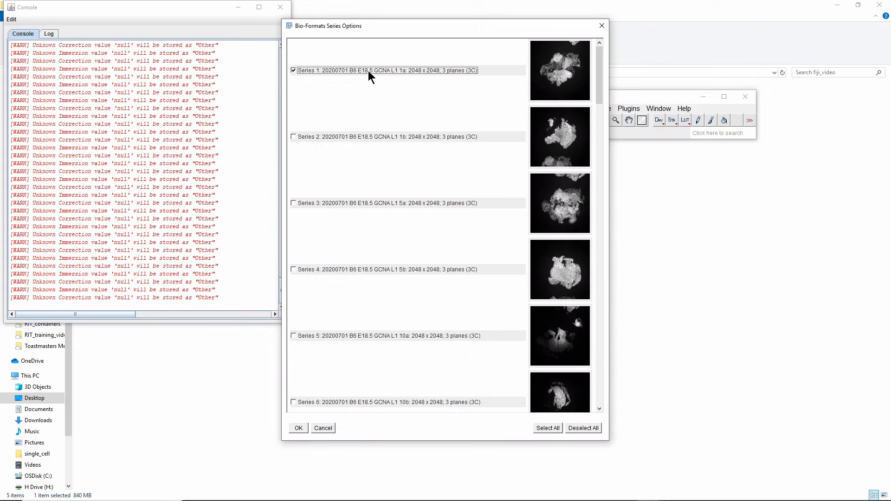
left_click_drag(600, 72, 584, 255)
left_click(406, 274)
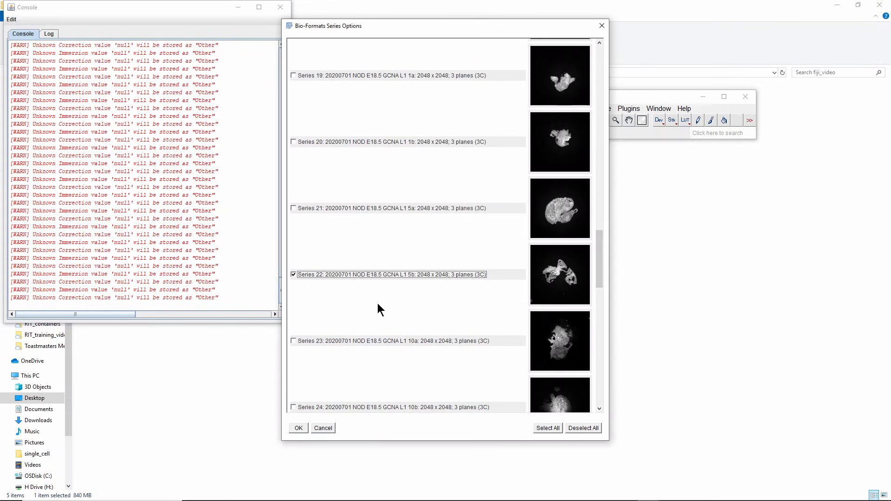
left_click(298, 427)
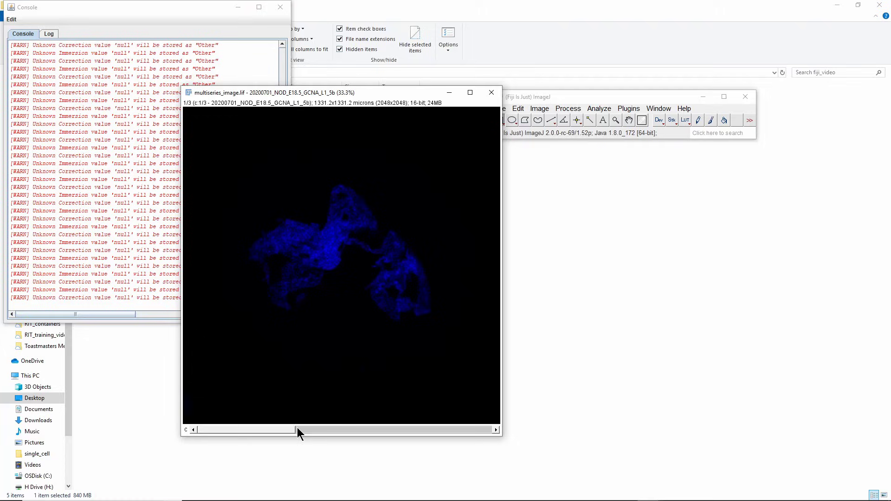
left_click(329, 428)
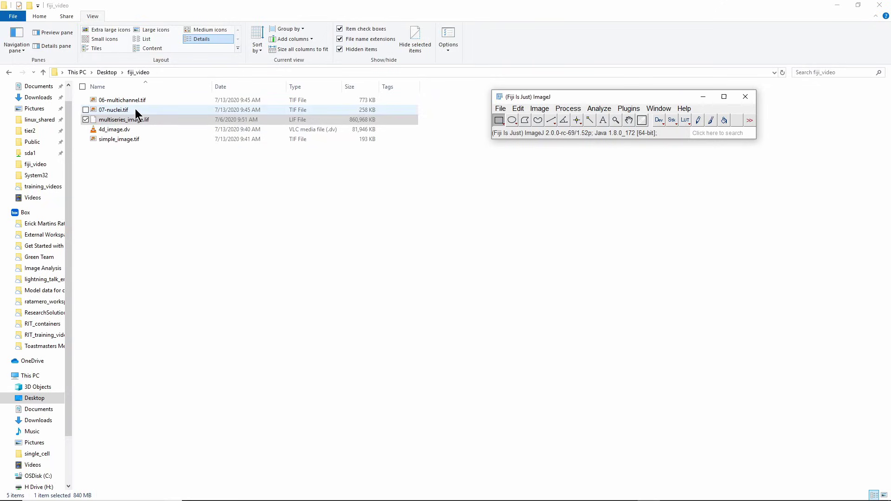
Open 4d_image.dv in Fiji and move its window up and right.
left_click(127, 127)
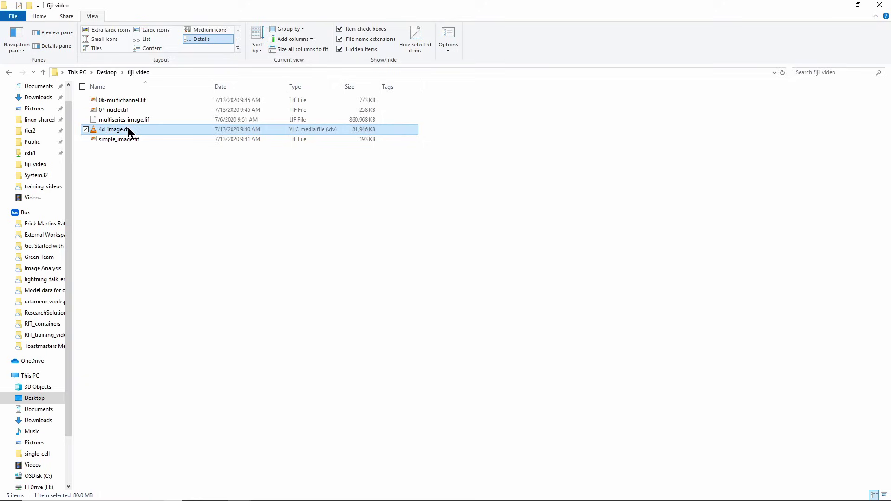
left_click_drag(128, 132, 514, 131)
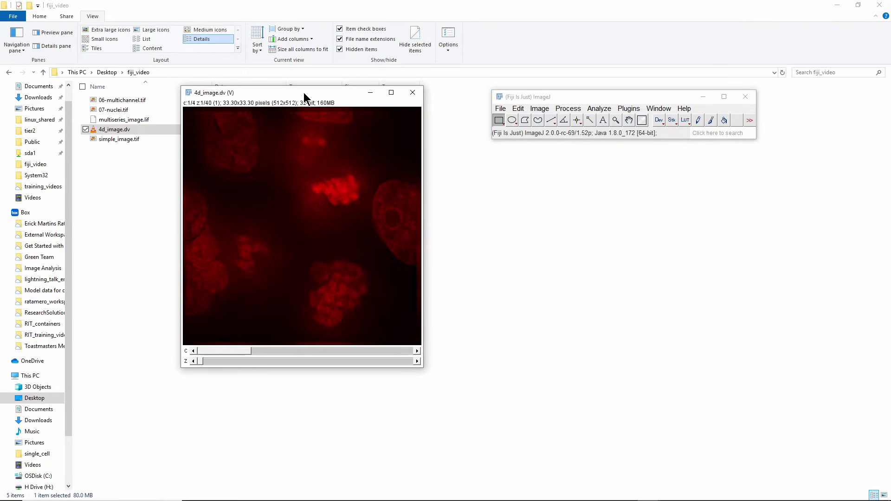
left_click_drag(306, 93, 342, 69)
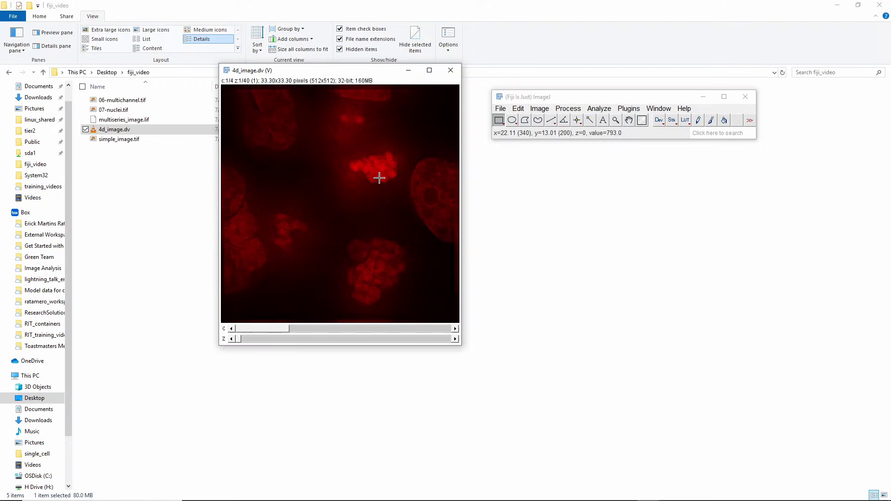
Page through channels 1–4 of 4d_image.dv, return to red channel 1, and show z-slice 14.
left_click(310, 328)
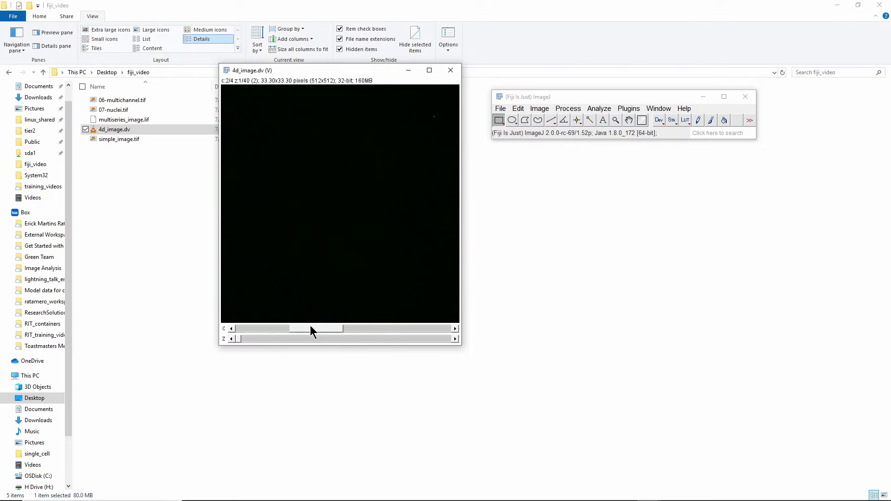
left_click(353, 328)
left_click(405, 328)
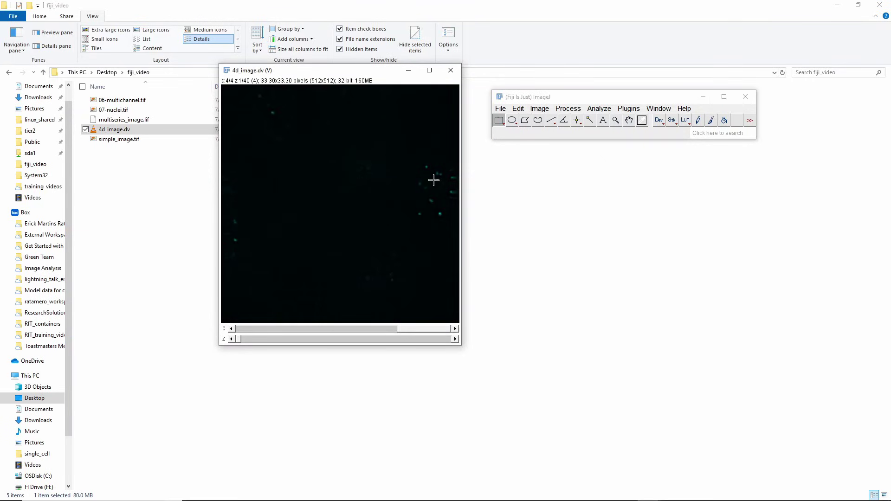
left_click(365, 328)
left_click(299, 327)
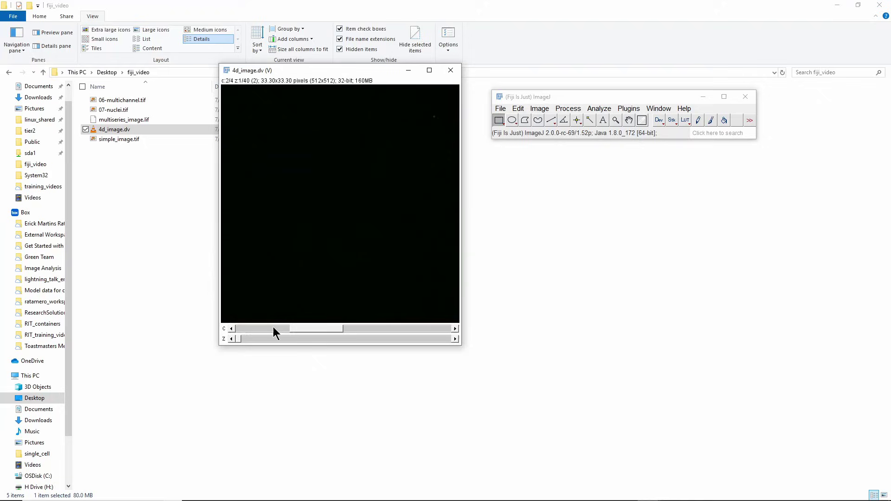
left_click(269, 328)
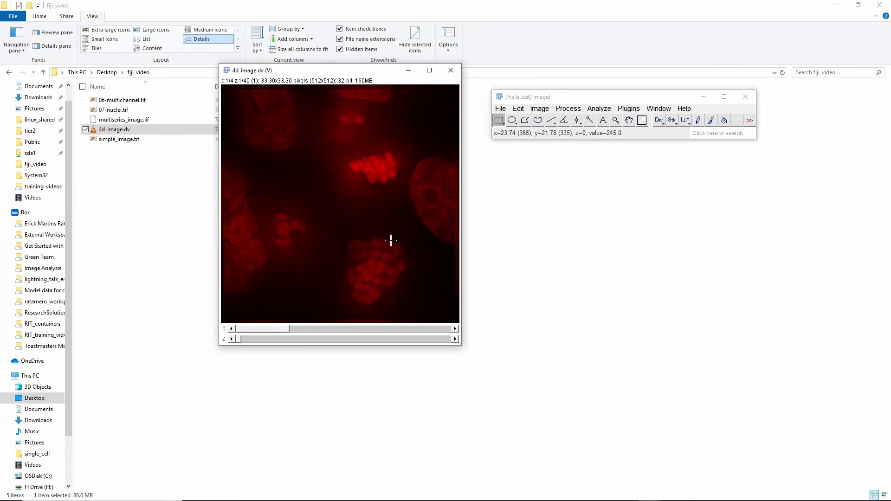
left_click_drag(238, 338, 309, 335)
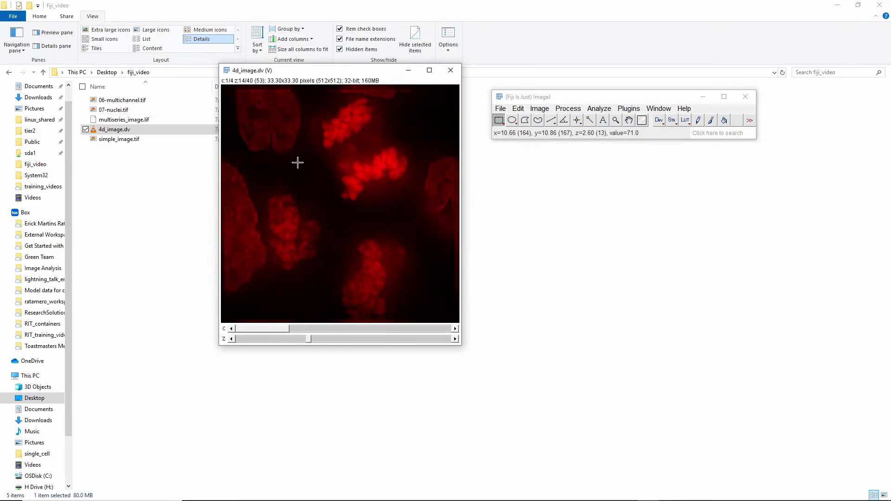
Auto-adjust Brightness/Contrast on channel 2 to reveal the green signal.
left_click(308, 328)
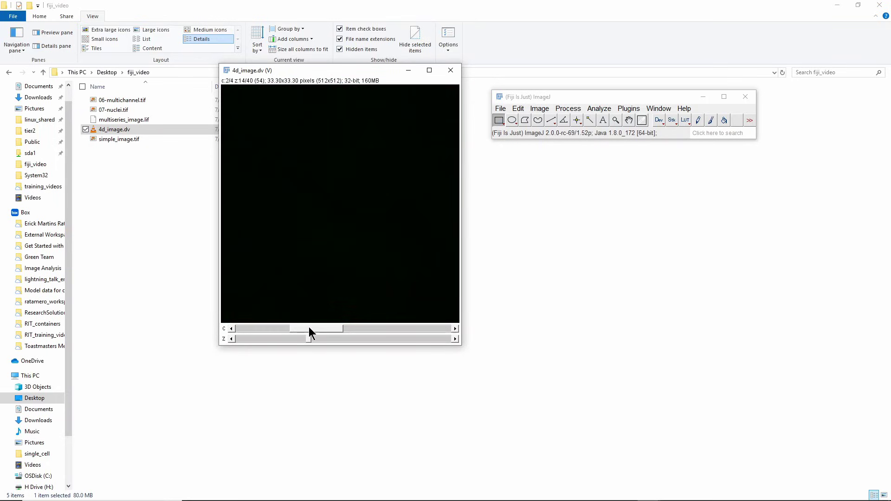
left_click(543, 110)
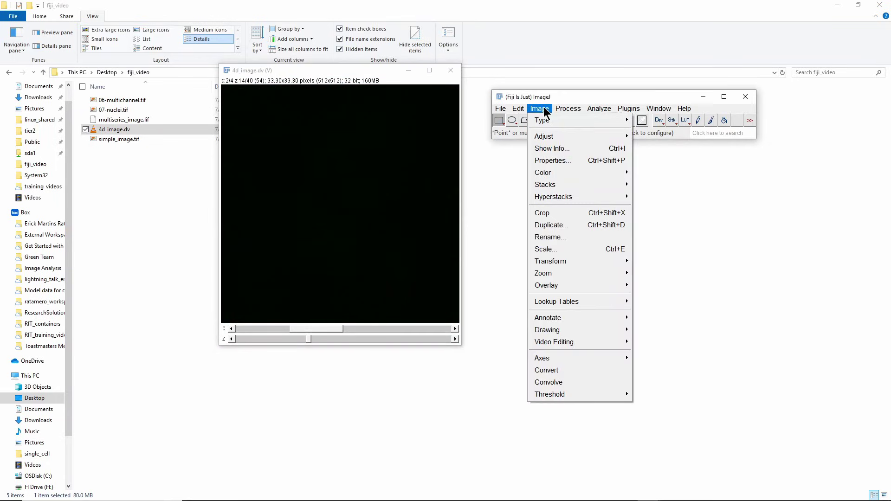
mouse_move(573, 137)
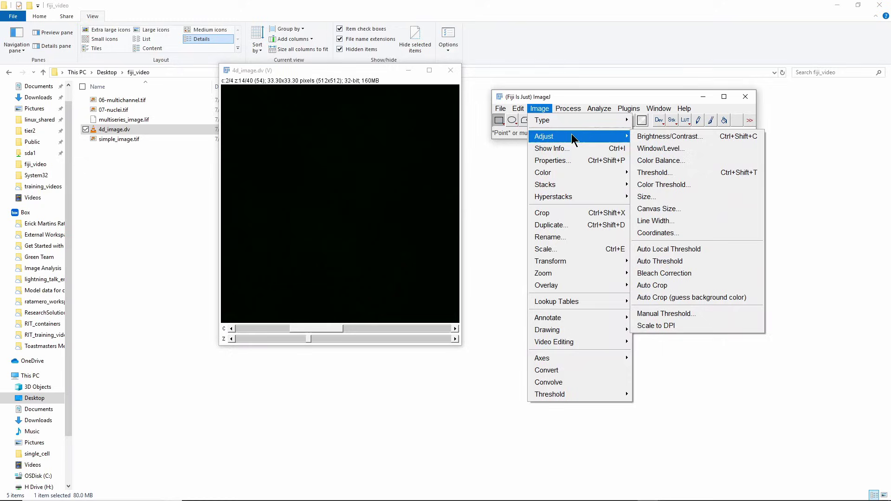
left_click(656, 137)
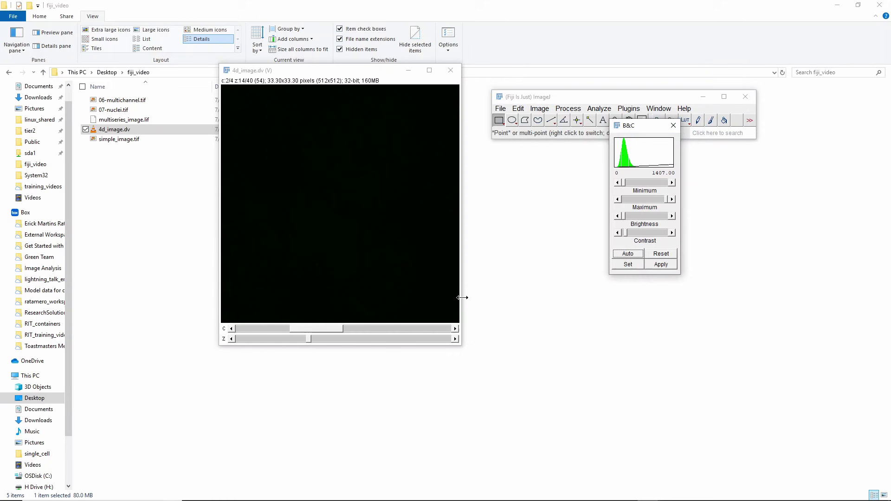
left_click(626, 252)
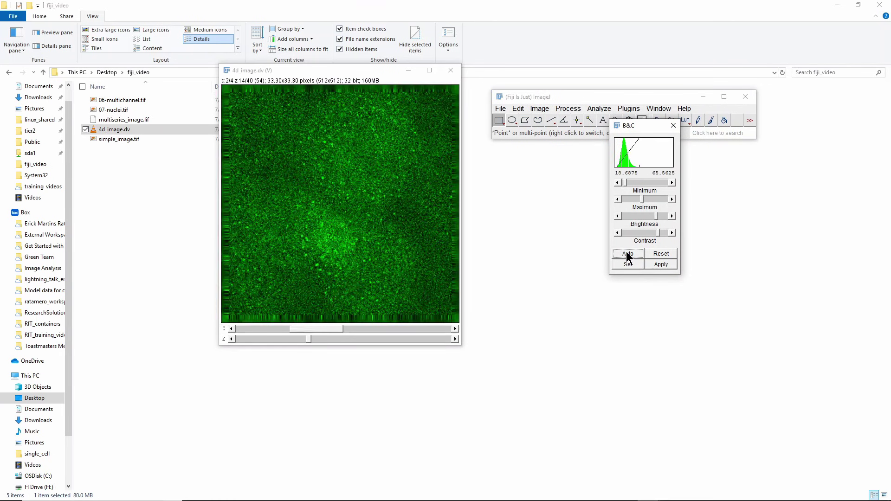
left_click(674, 127)
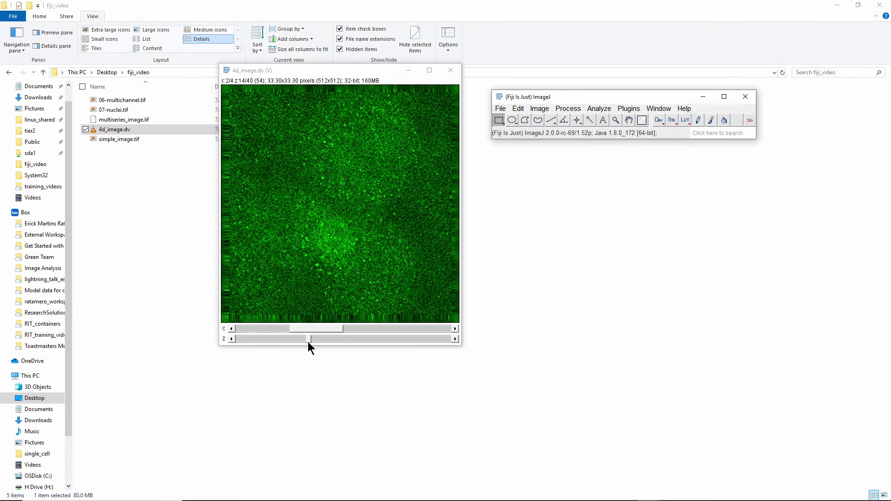
mouse_move(307, 342)
left_mouse_down()
mouse_move(423, 335)
mouse_move(280, 327)
mouse_move(433, 333)
mouse_move(299, 333)
left_mouse_up()
Move to channel 3 at z-slice 21 and auto-adjust its Brightness/Contrast.
left_click(363, 327)
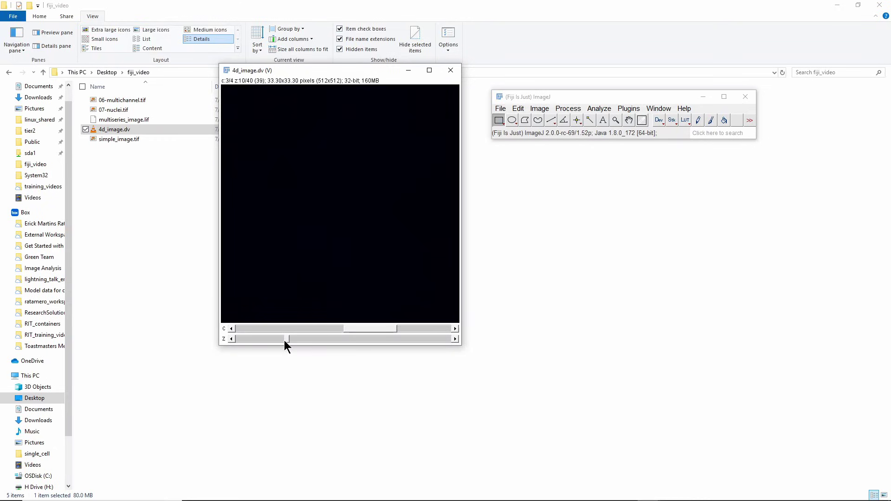
left_click_drag(293, 340, 342, 338)
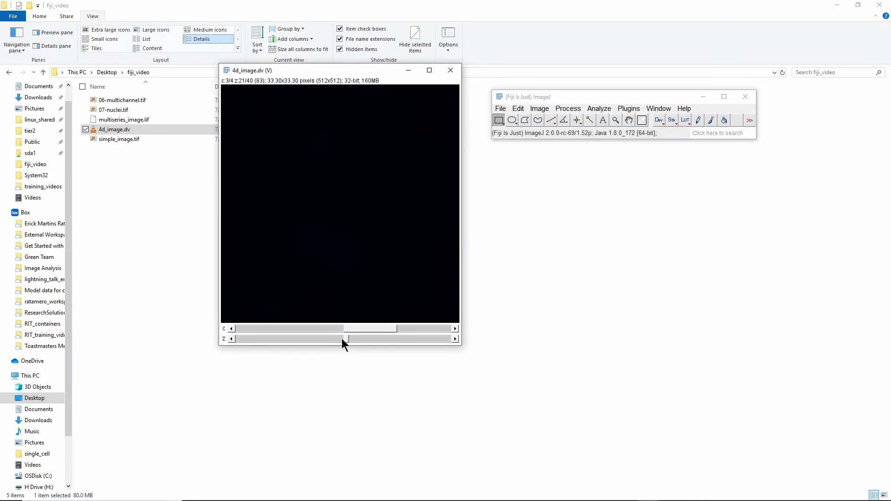
left_click(540, 108)
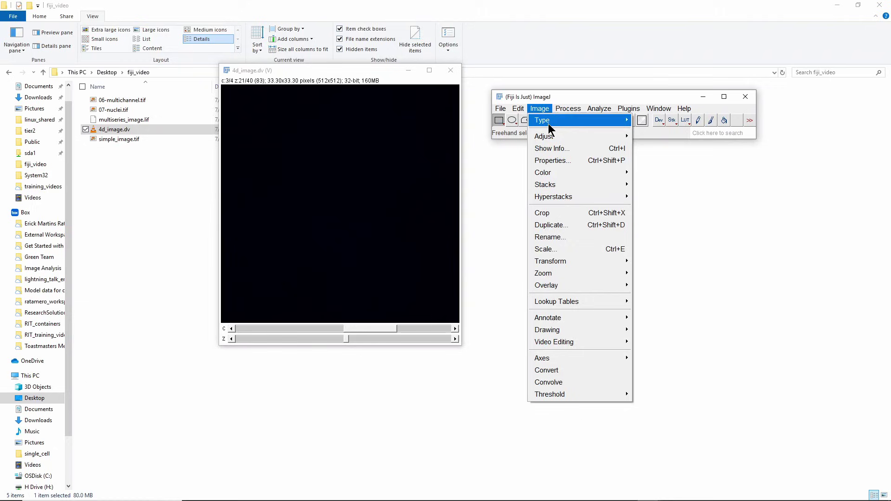
mouse_move(558, 139)
left_click(651, 138)
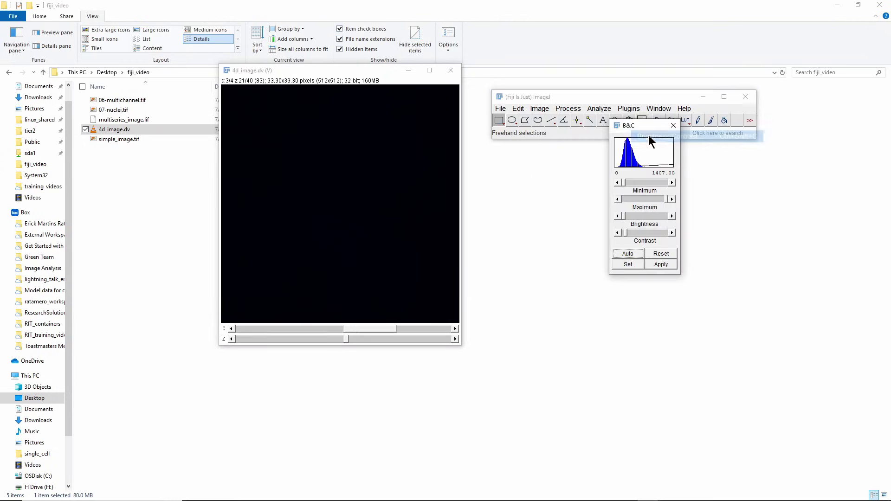
left_click(628, 253)
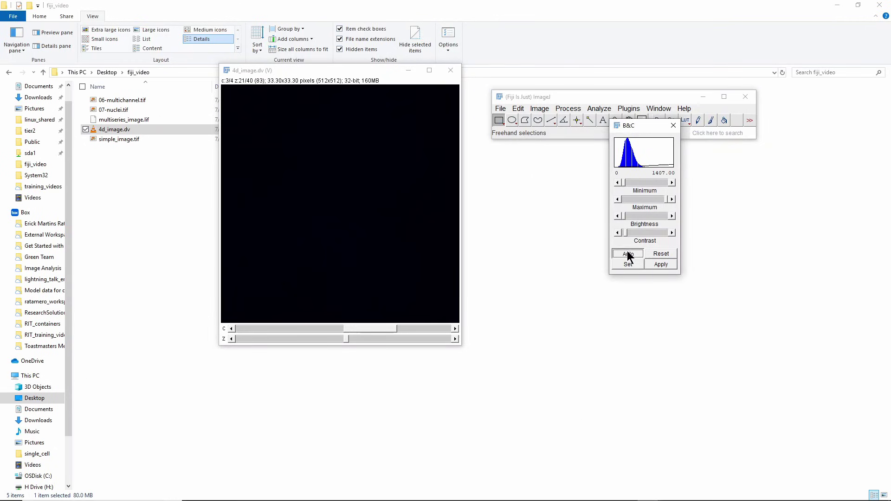
left_click(673, 125)
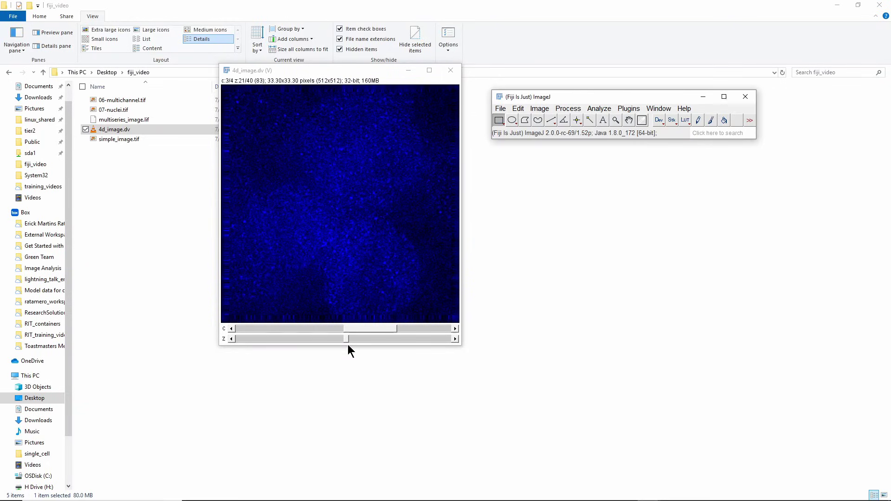
Slide the blue channel back to the first z-slice and return to red channel 1.
left_click_drag(346, 338, 238, 339)
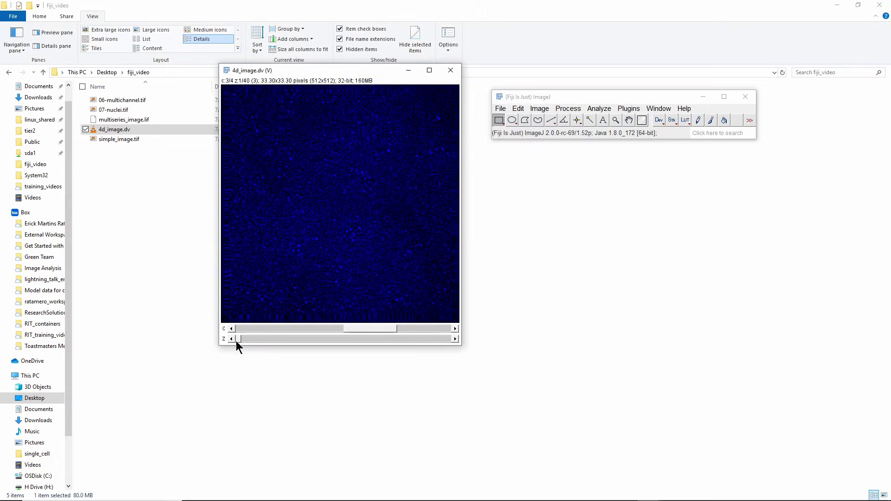
left_click(244, 328)
left_click(244, 328)
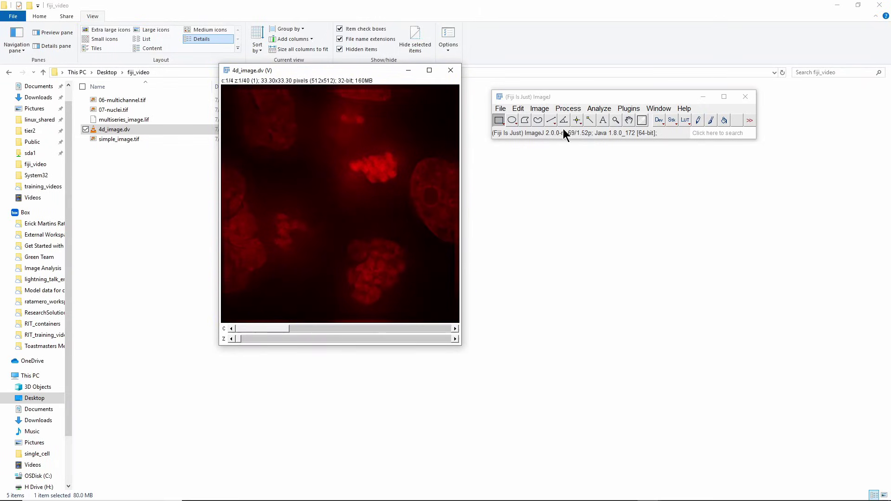
left_click(540, 109)
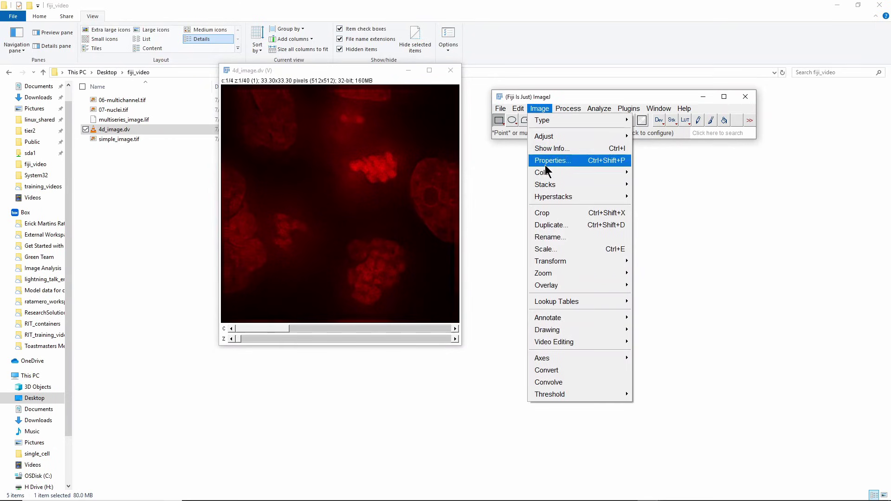
Open the Channels tool and display all four channels as a Composite.
mouse_move(545, 173)
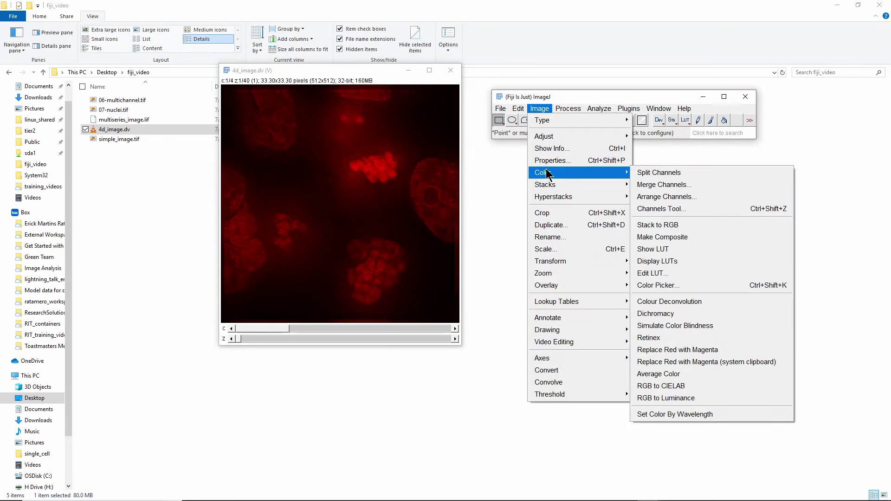
left_click(668, 207)
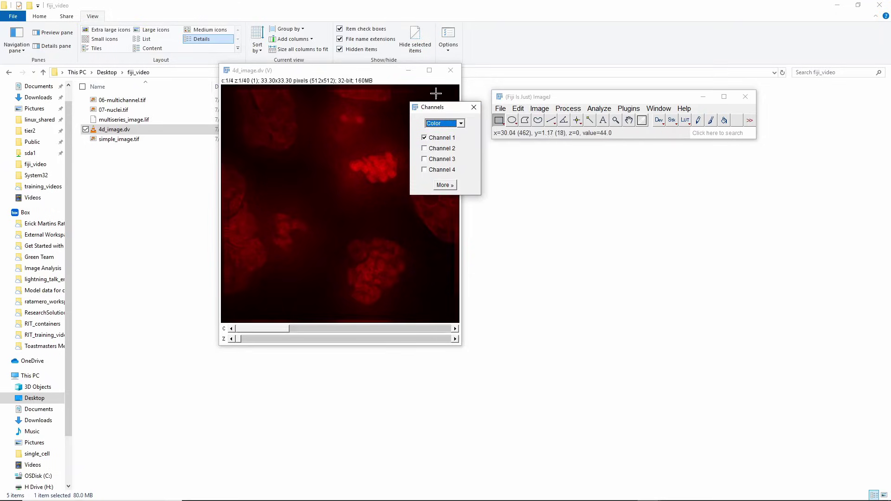
left_click_drag(438, 107, 600, 122)
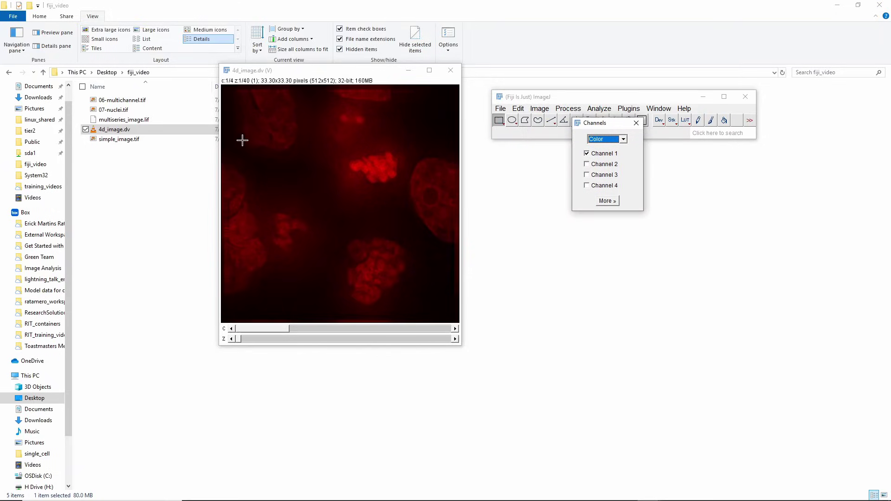
left_click(613, 140)
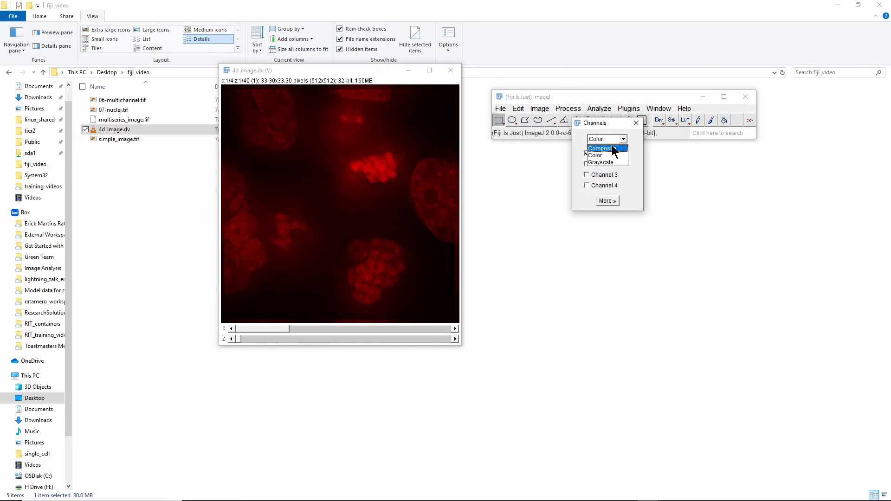
left_click(612, 148)
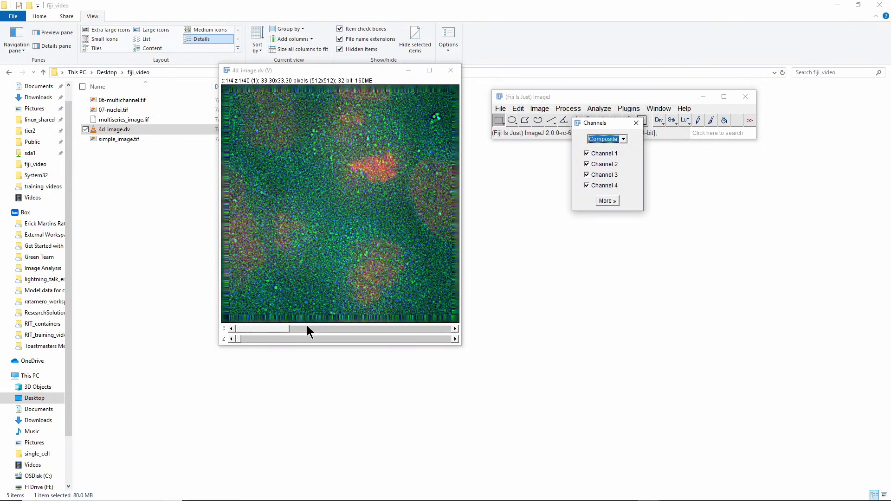
Step the C slider through channels 2–4 and back to c:1/4.
left_click(343, 328)
left_click(392, 328)
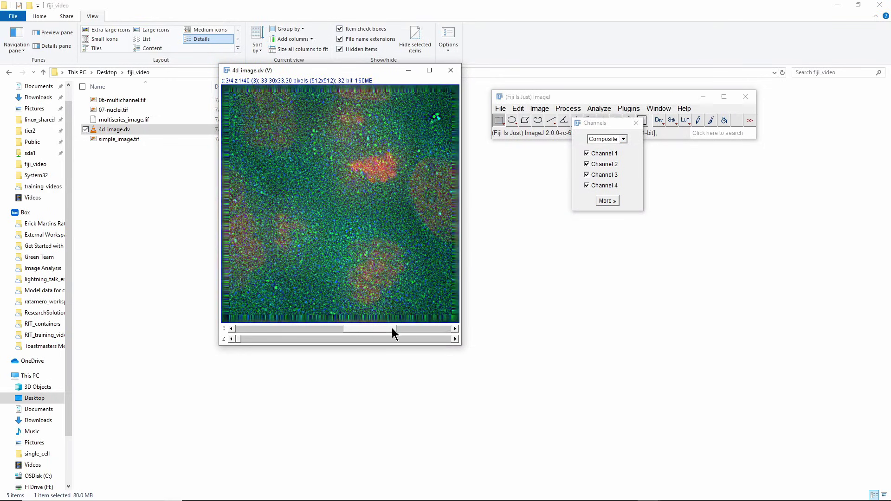
left_click(414, 329)
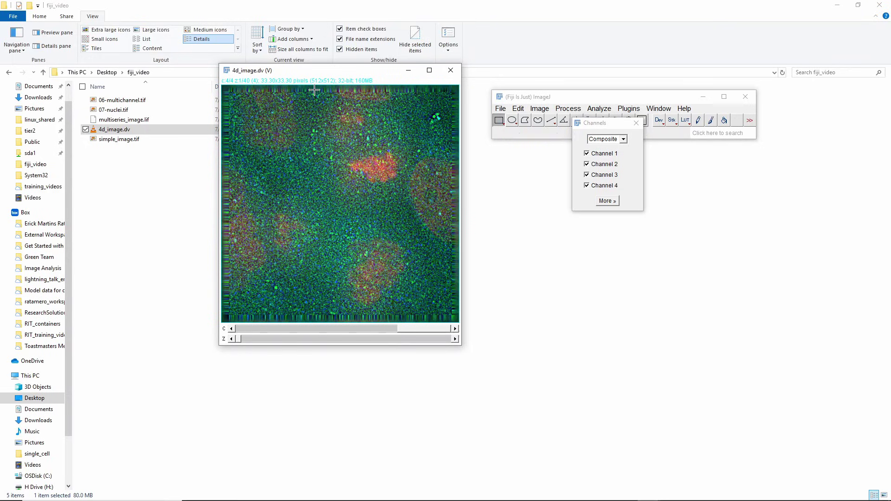
left_click(375, 329)
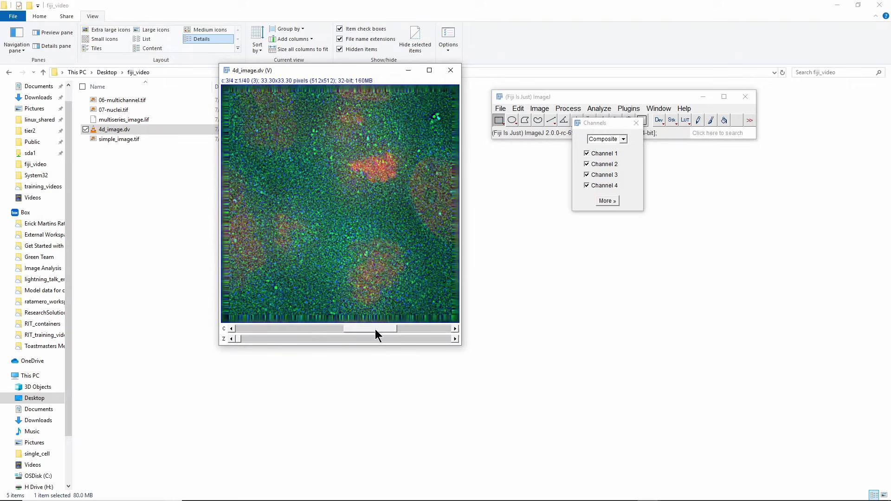
left_click(327, 328)
left_click(267, 328)
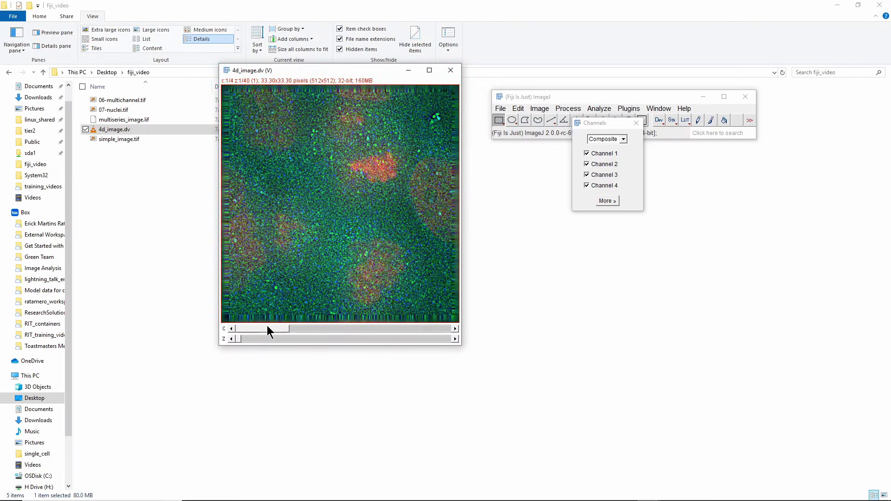
left_click(622, 139)
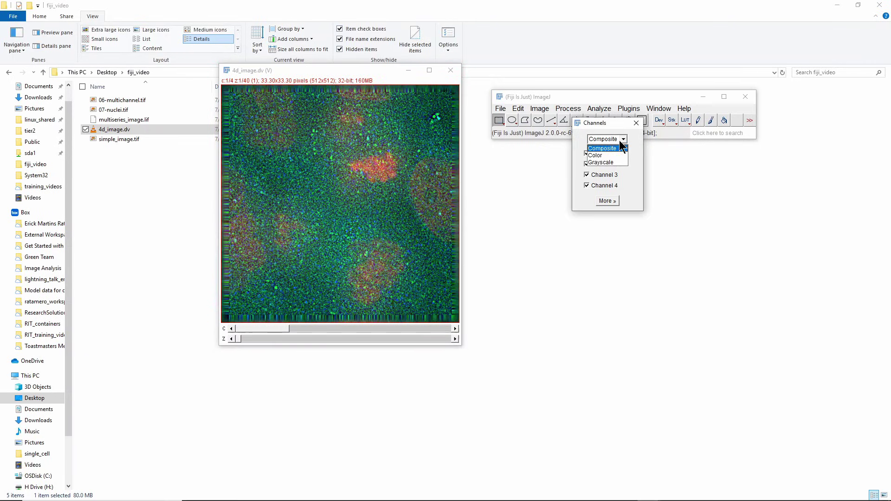
Switch to Grayscale mode and view channels 2, 3 and 4 individually, browsing z-slices.
left_click(604, 162)
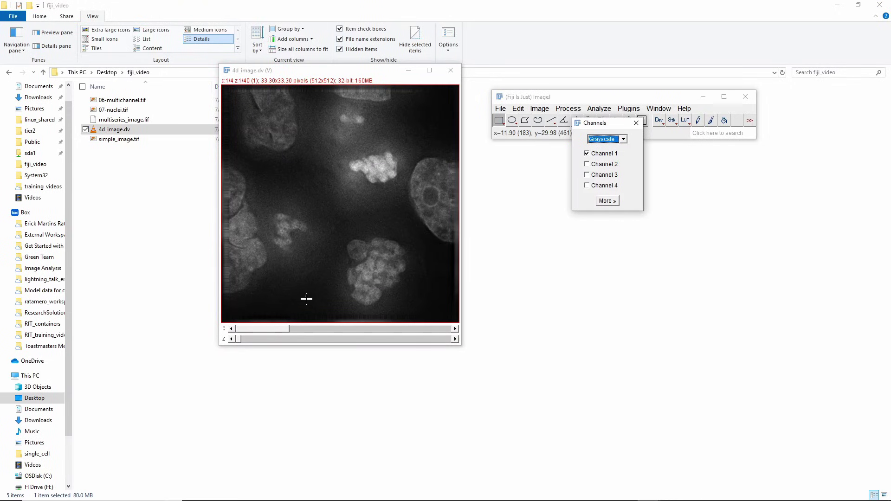
left_click(312, 330)
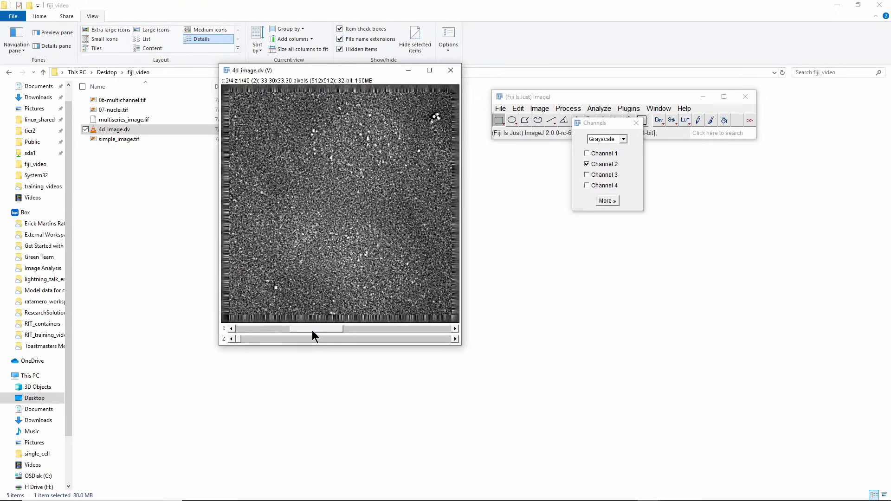
left_click(362, 329)
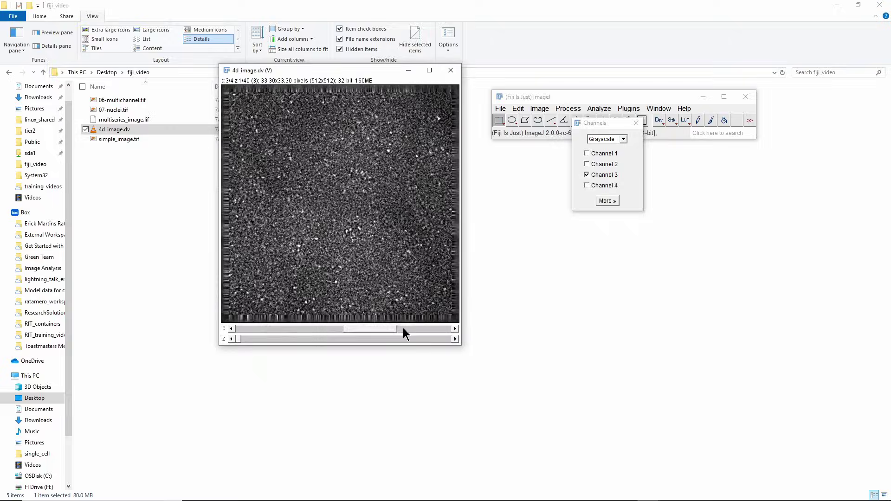
left_click(409, 329)
left_click(370, 330)
left_click(404, 329)
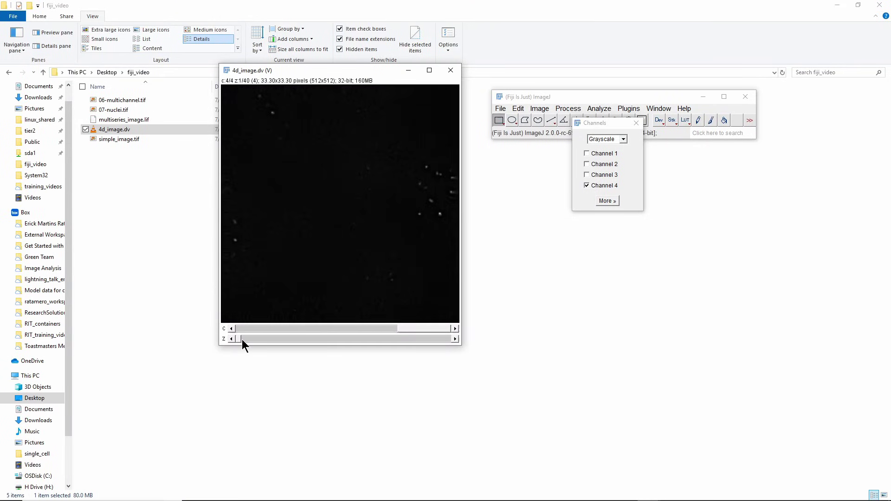
mouse_move(241, 339)
left_mouse_down()
mouse_move(434, 339)
mouse_move(222, 342)
mouse_move(242, 328)
left_mouse_up()
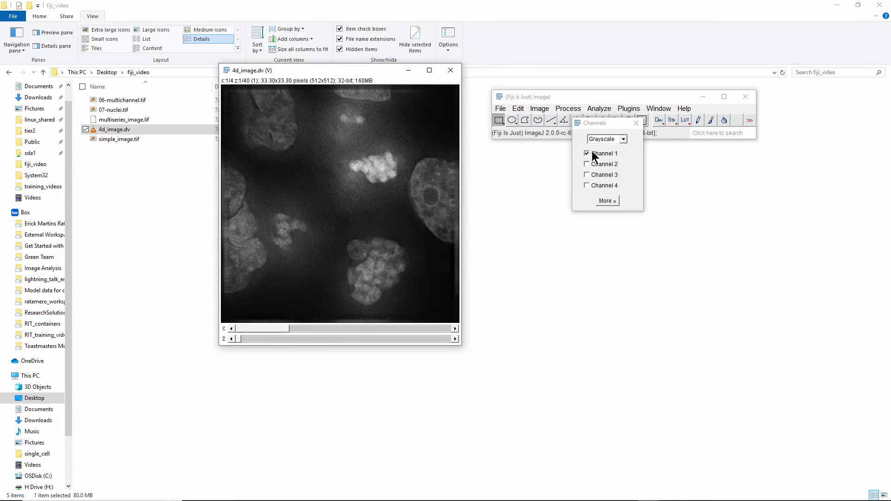
Toggle the channel display between Color and Grayscale, then close 4d_image.dv.
left_click(617, 141)
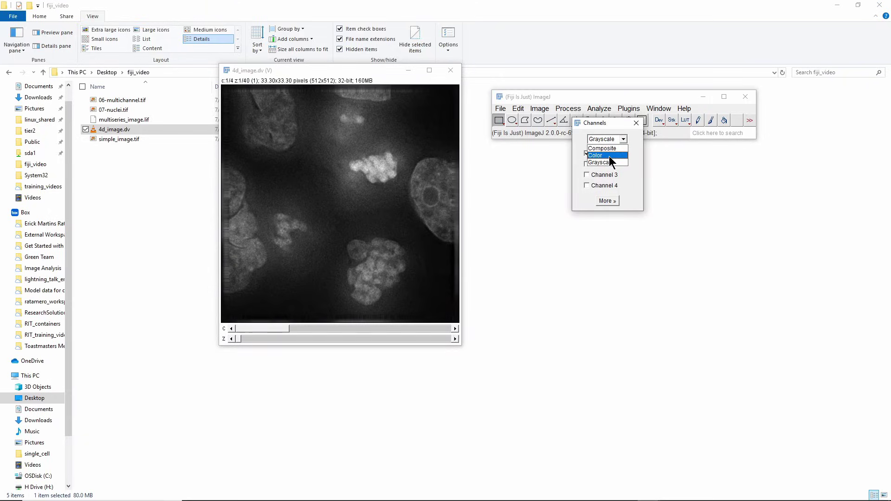
left_click(609, 156)
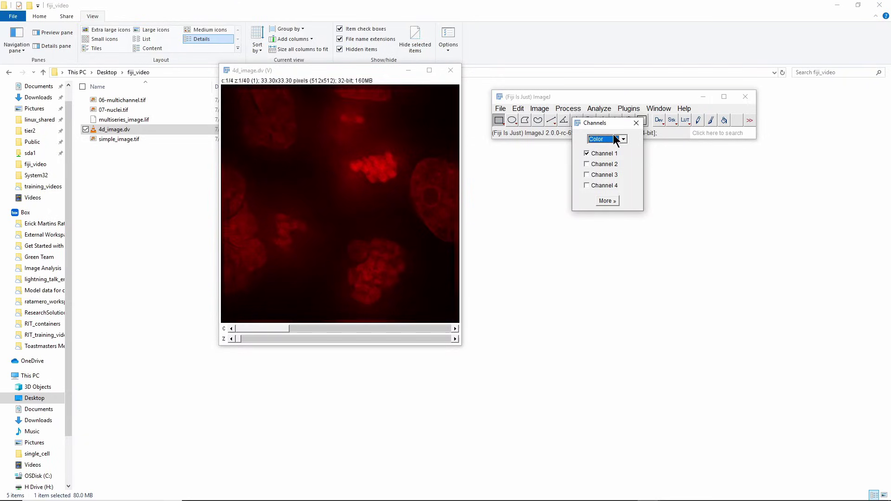
left_click(614, 139)
left_click(608, 162)
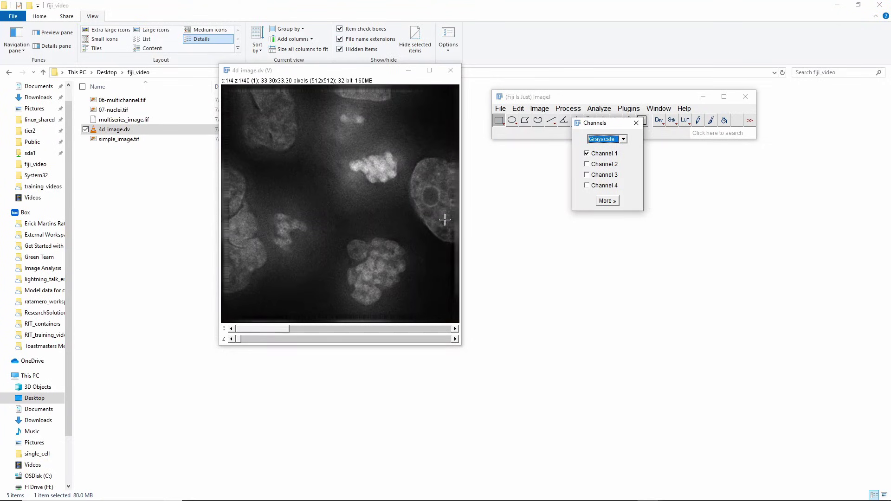
left_click(620, 141)
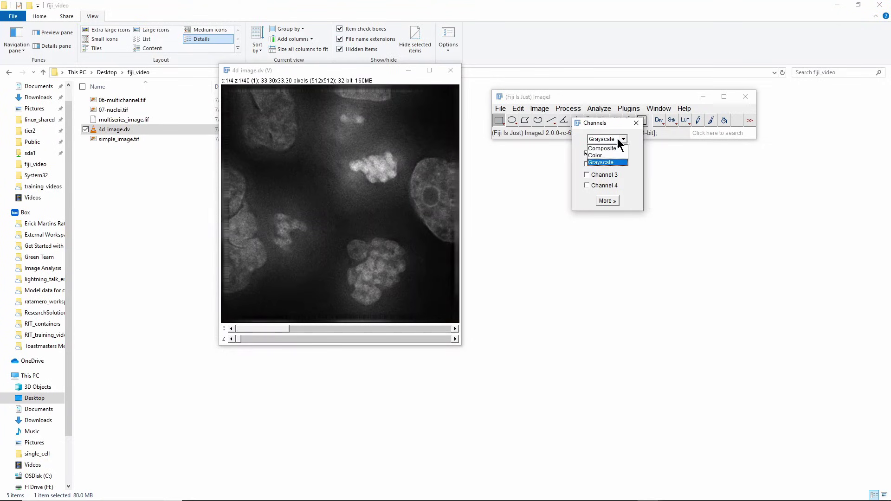
left_click(607, 156)
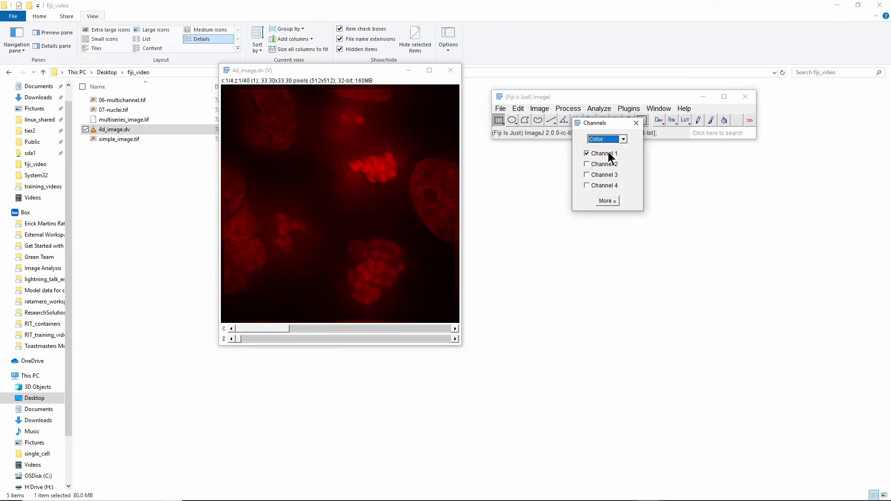
left_click(449, 71)
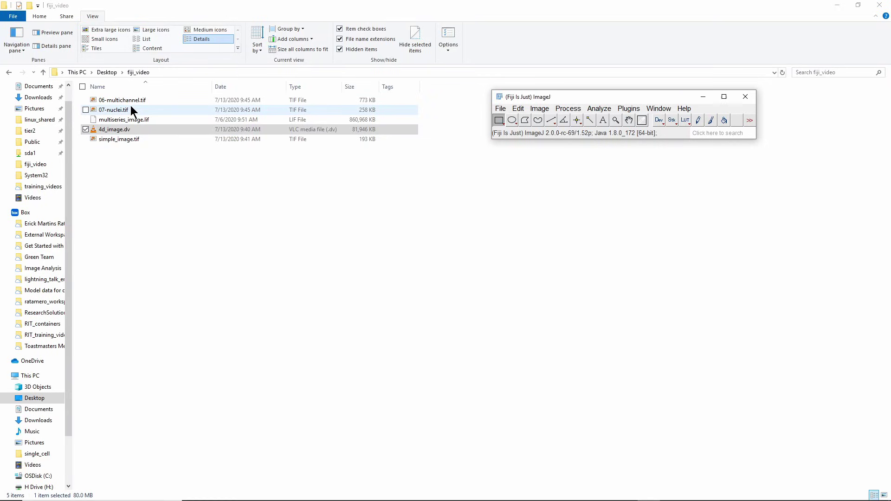
Drop 07-nuclei.tif into Fiji and bring up the Image > Adjust options.
left_click_drag(126, 108, 603, 128)
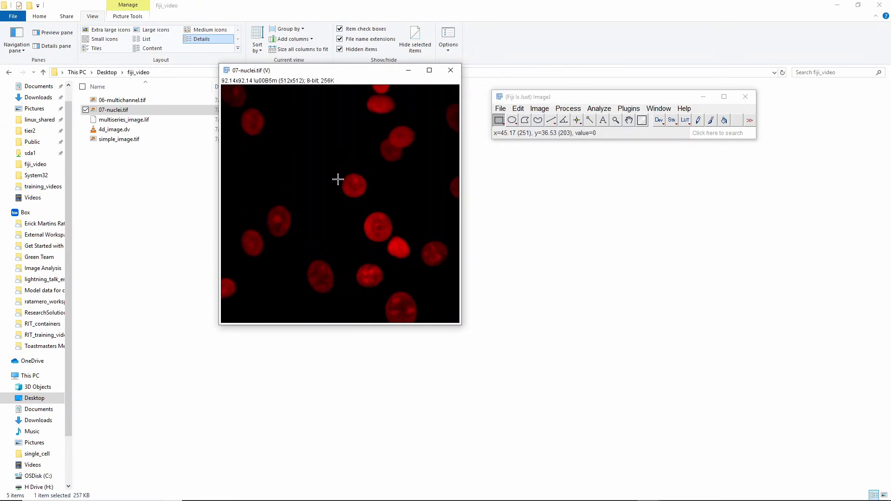
left_click(536, 110)
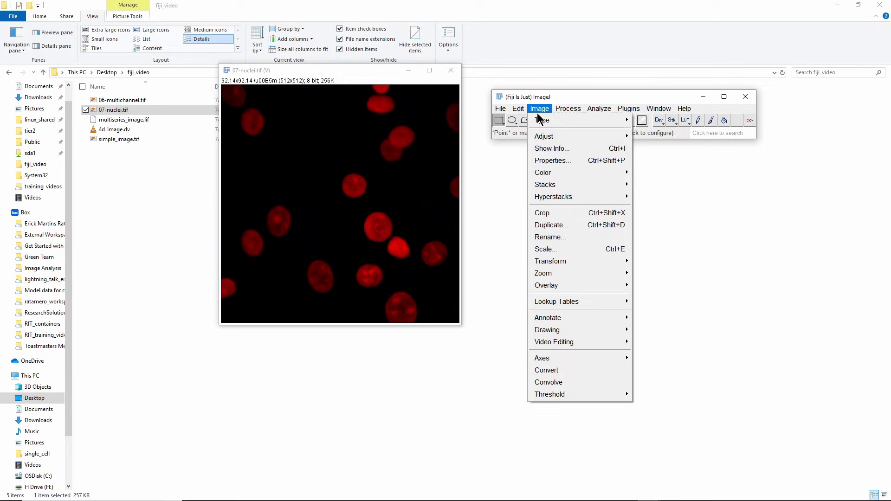
mouse_move(552, 137)
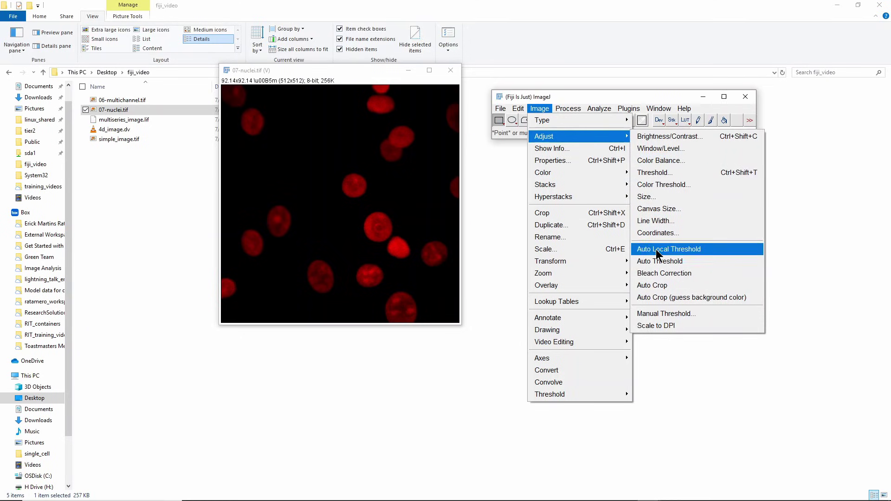
Threshold 07-nuclei.tif with Dark background at 17–255 so the nuclei are masked.
left_click(667, 177)
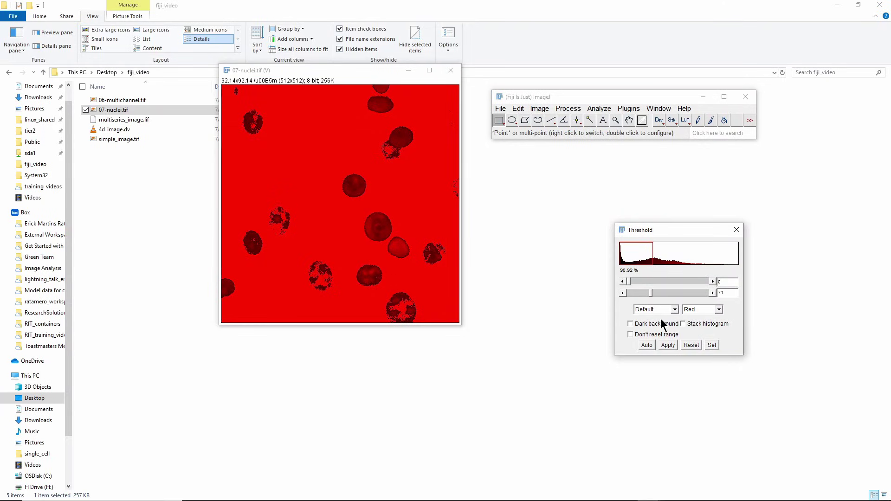
left_click(656, 324)
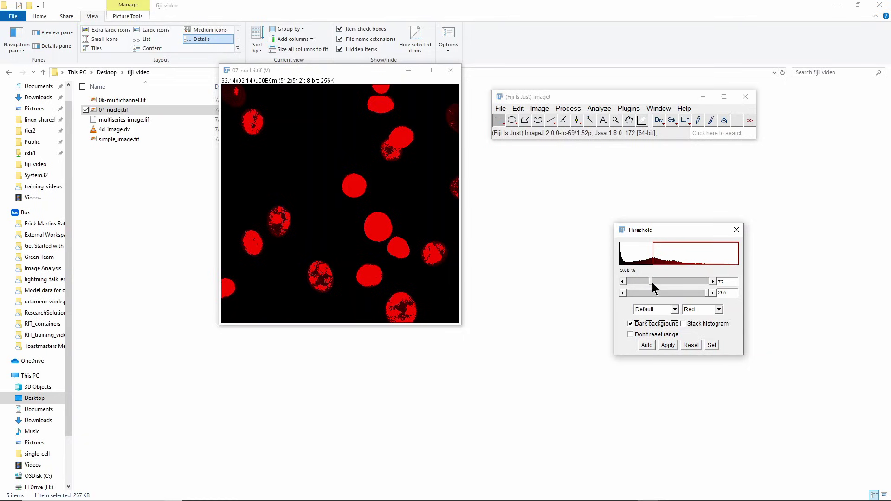
mouse_move(652, 282)
left_mouse_down()
mouse_move(676, 285)
mouse_move(637, 283)
left_mouse_up()
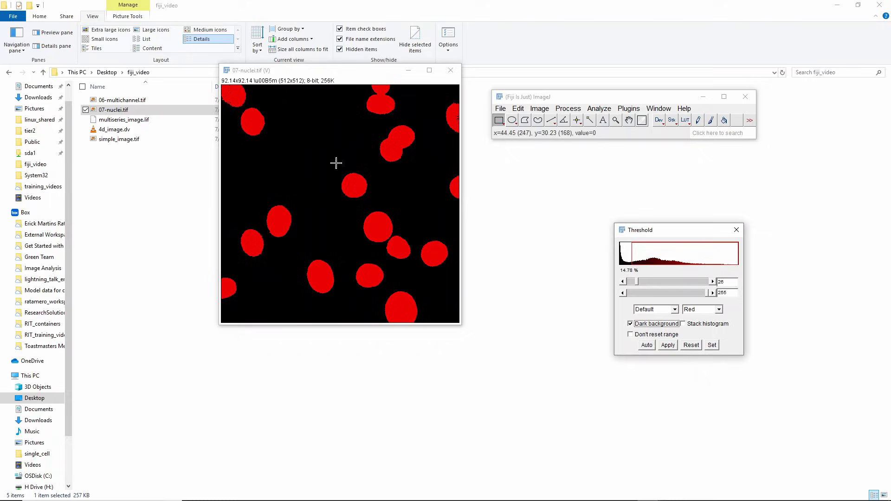
left_click_drag(637, 282, 686, 283)
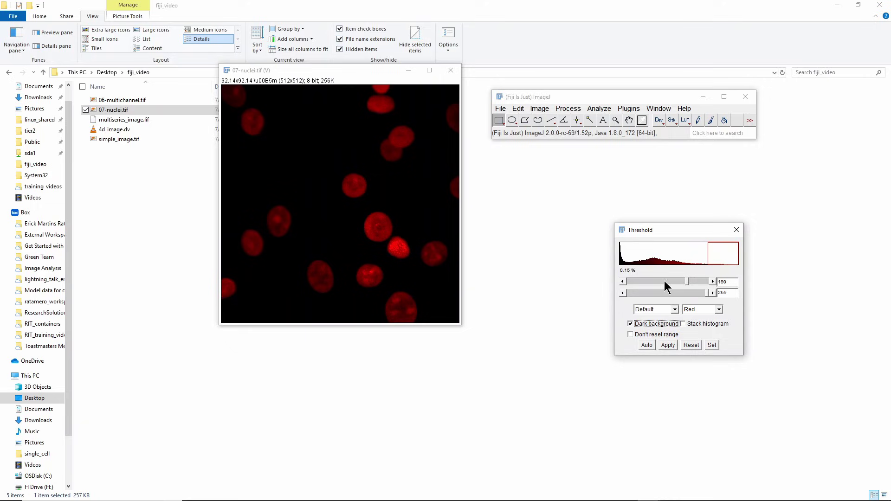
left_click_drag(687, 282, 637, 283)
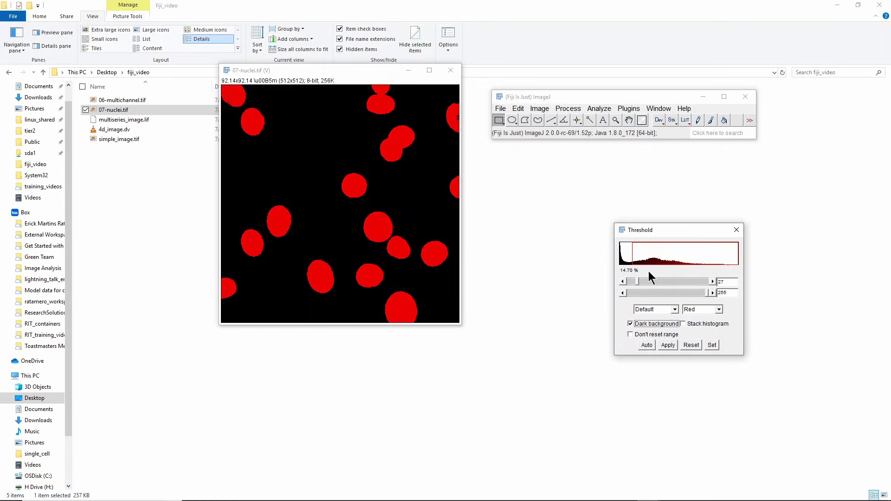
mouse_move(637, 280)
left_mouse_down()
mouse_move(654, 281)
mouse_move(634, 283)
left_mouse_up()
Close Threshold and run Auto Threshold with method Try all to build a comparison montage.
left_click(737, 233)
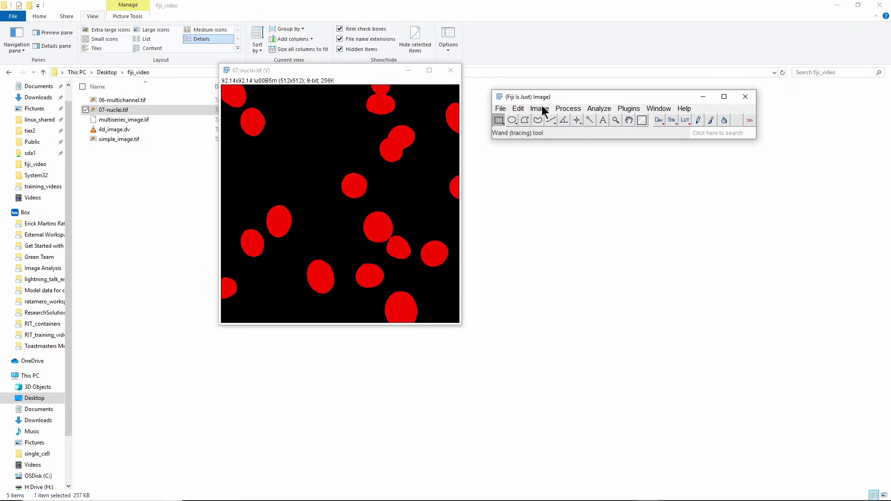
left_click(540, 108)
mouse_move(543, 136)
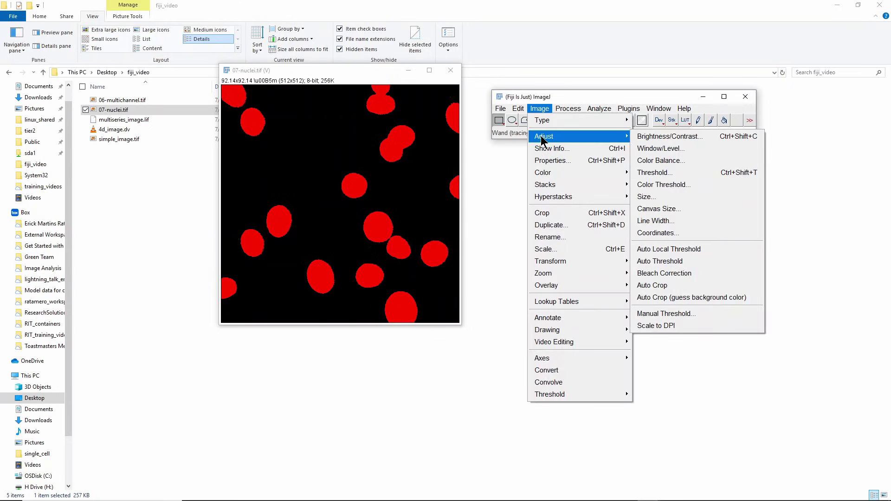
left_click(653, 260)
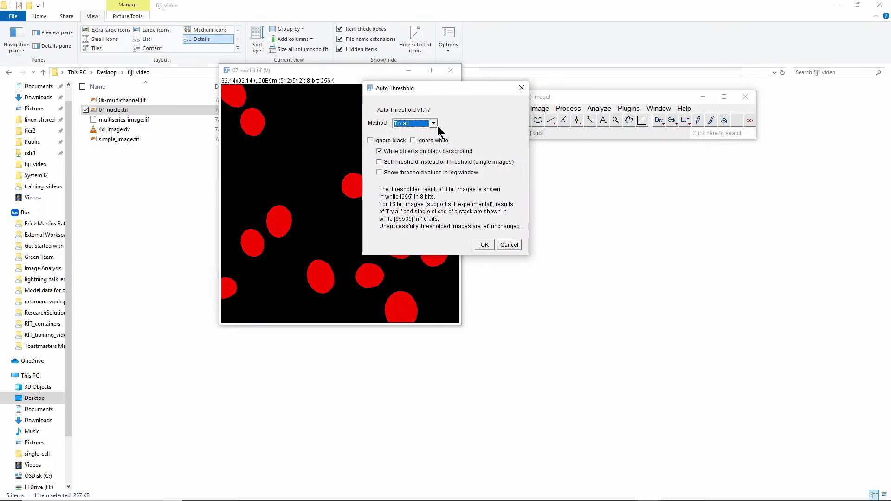
left_click(425, 123)
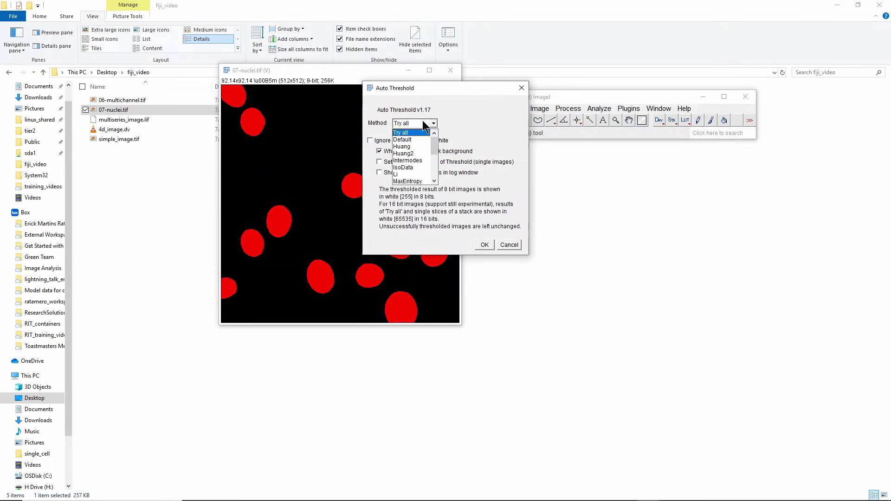
scroll(423, 144, "down", 3)
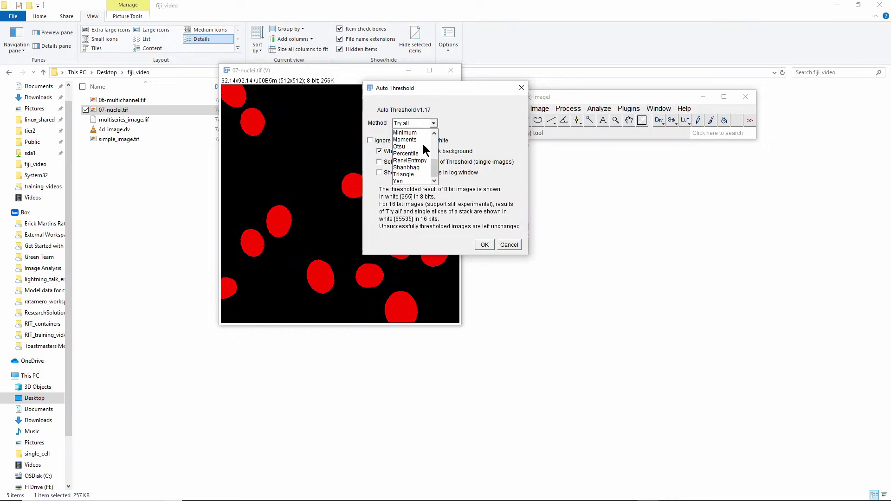
scroll(423, 147, "up", 3)
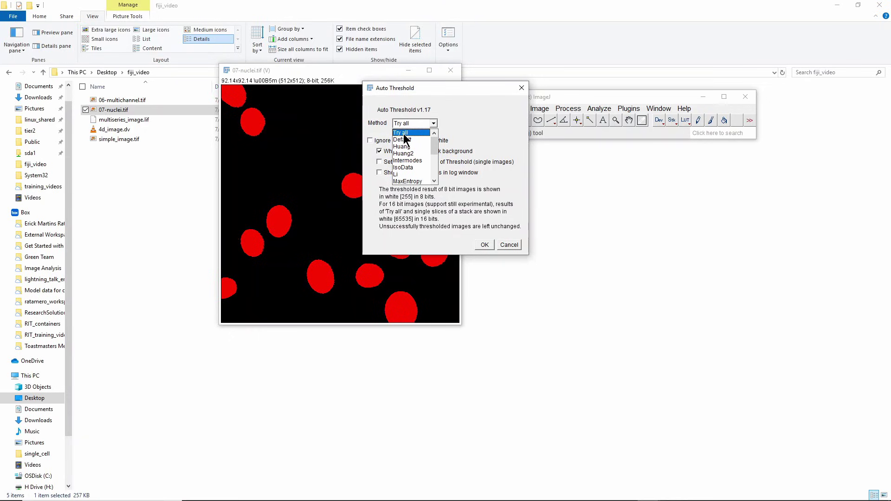
left_click(404, 134)
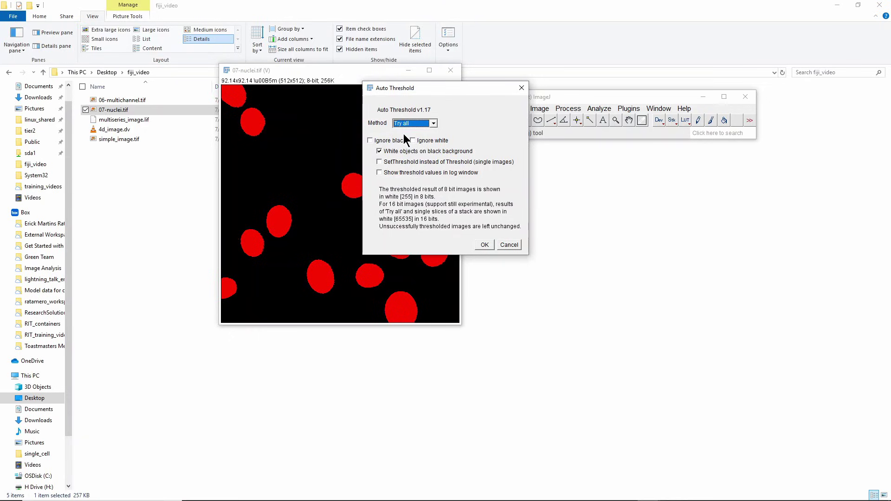
left_click(485, 246)
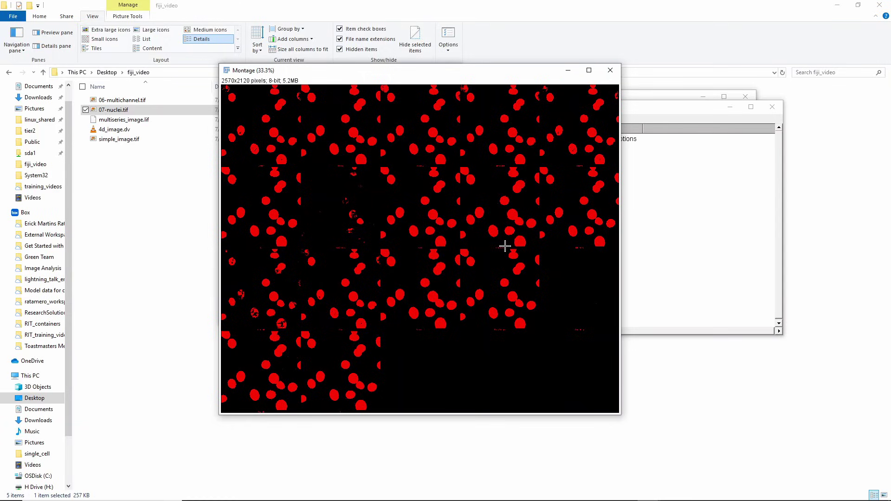
Zoom into the montage and pan to the MinError, Minimum, Intermodes and IsoData results.
key("plus")
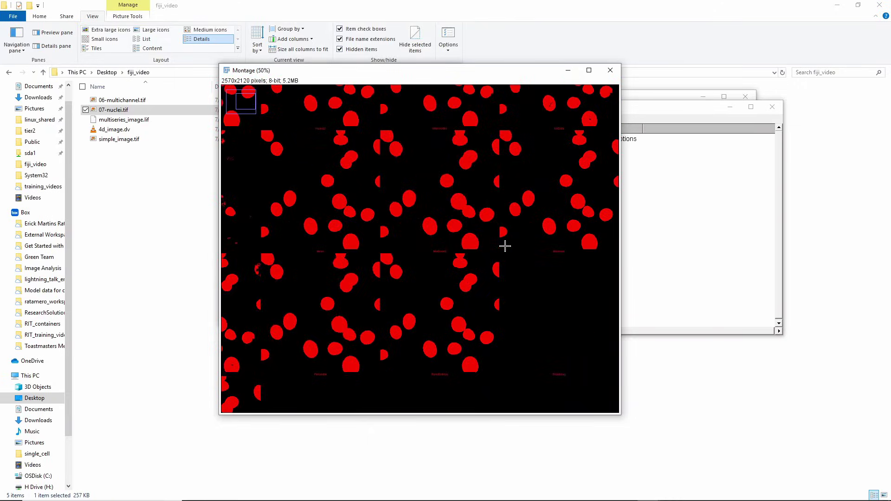
key("plus")
key("plus")
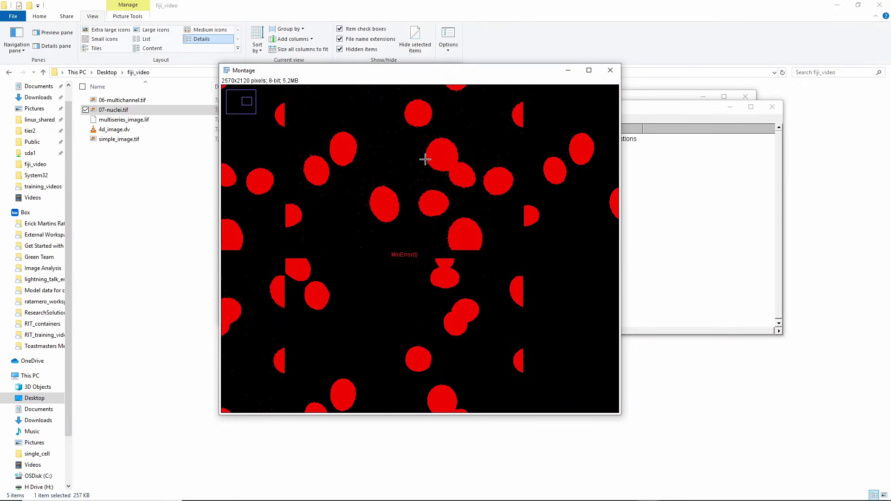
right_click(453, 196)
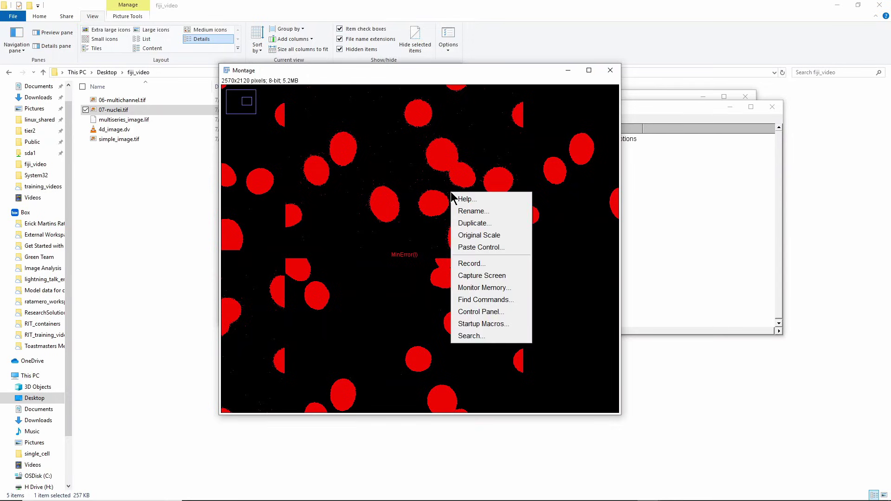
left_click(434, 196)
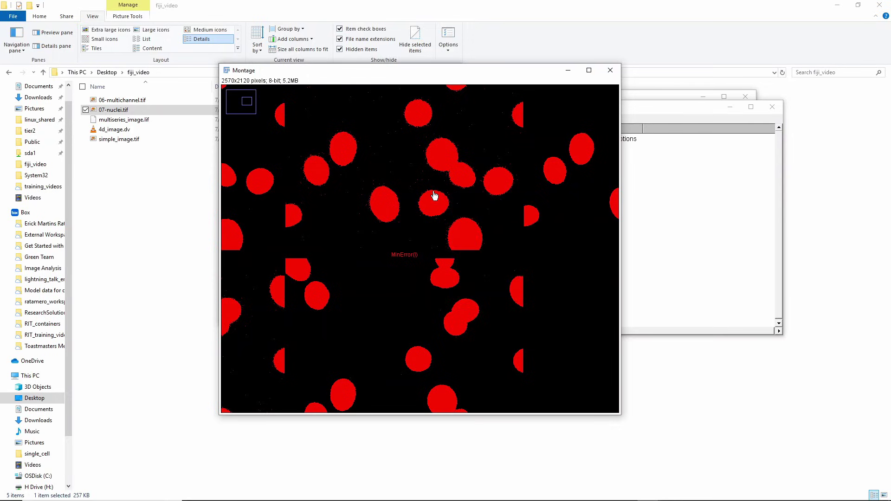
left_click_drag(434, 195, 244, 243)
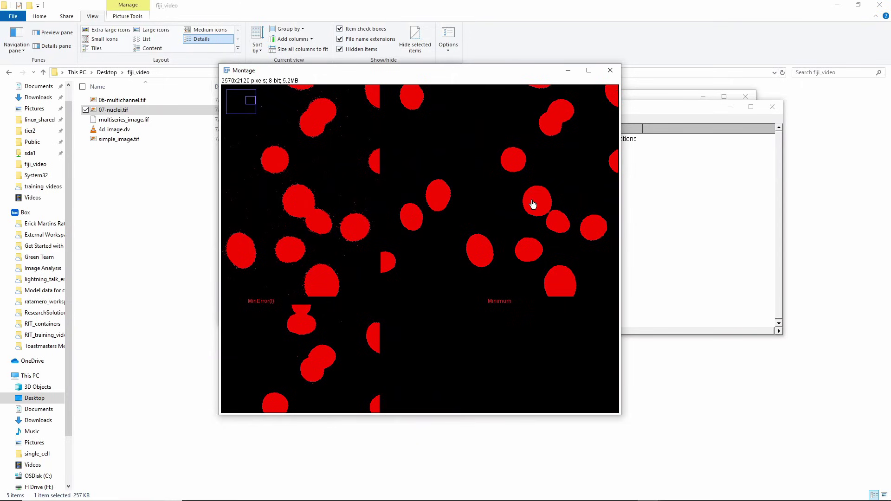
left_click_drag(533, 205, 461, 275)
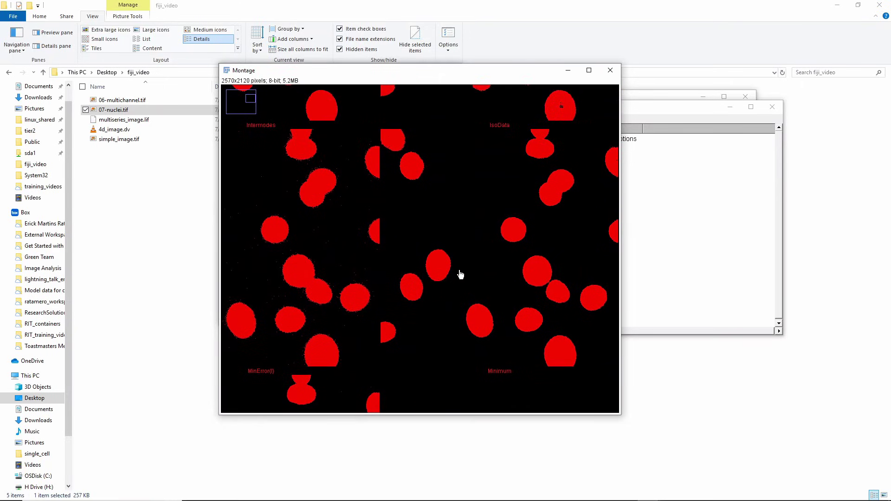
Close the Montage and Log windows, keeping 07-nuclei.tif open.
left_click(610, 71)
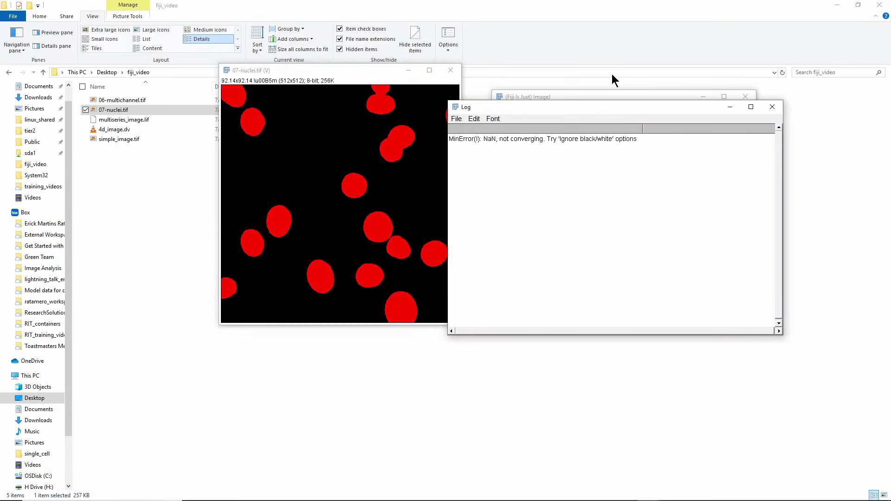
left_click(773, 106)
left_click(543, 108)
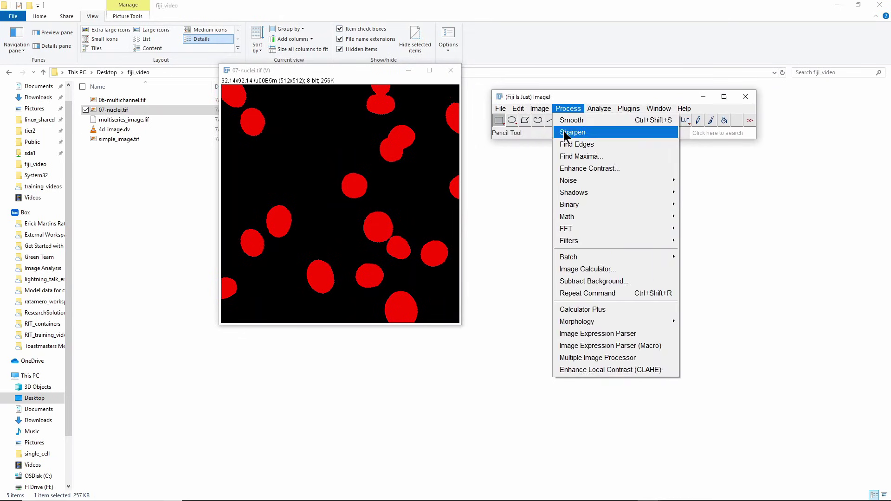
Apply Auto Threshold with the Minimum method to make 07-nuclei.tif binary.
mouse_move(551, 139)
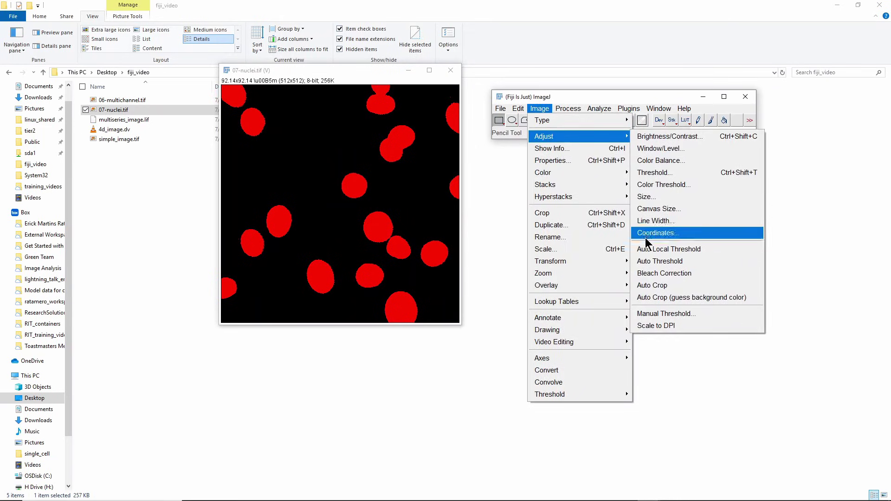
left_click(648, 263)
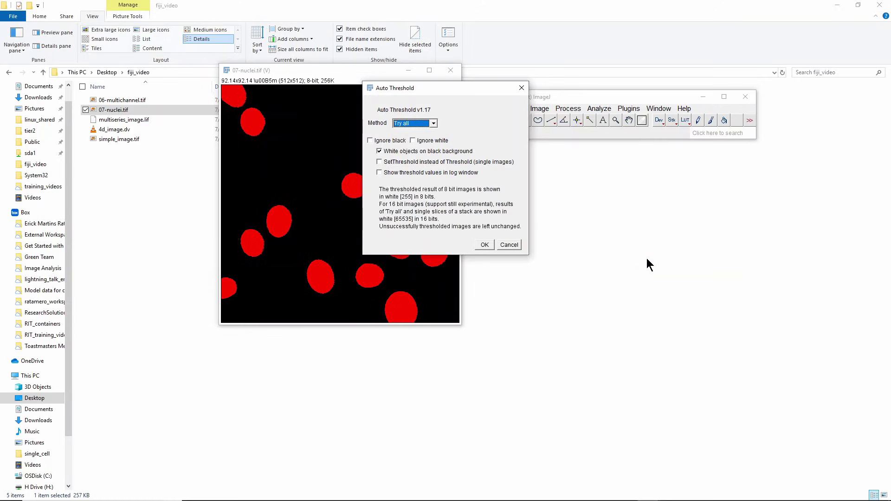
left_click(424, 124)
scroll(415, 174, "down", 2)
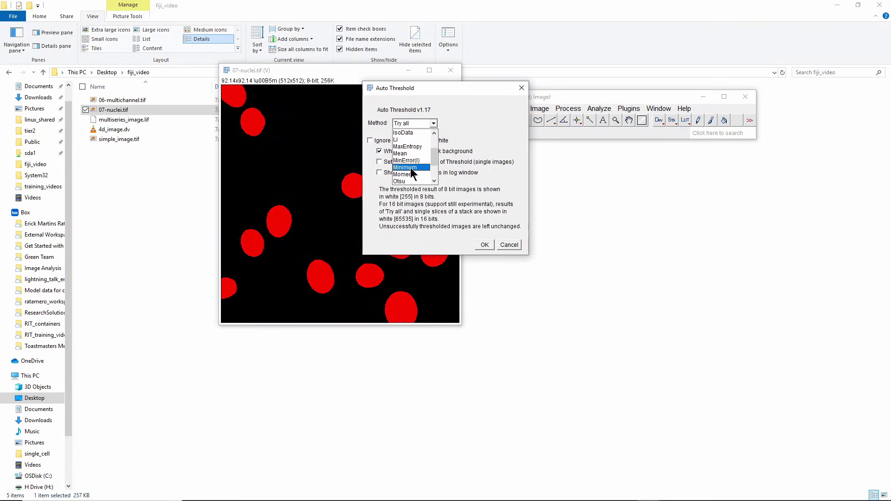
left_click(411, 168)
left_click(485, 245)
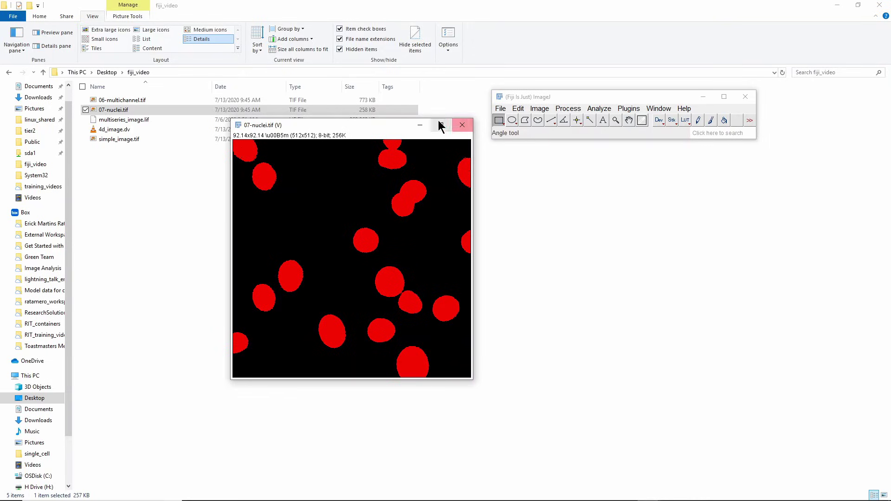
Run Analyze Particles with Show set to Outlines, producing Results and an outline drawing.
left_click(604, 109)
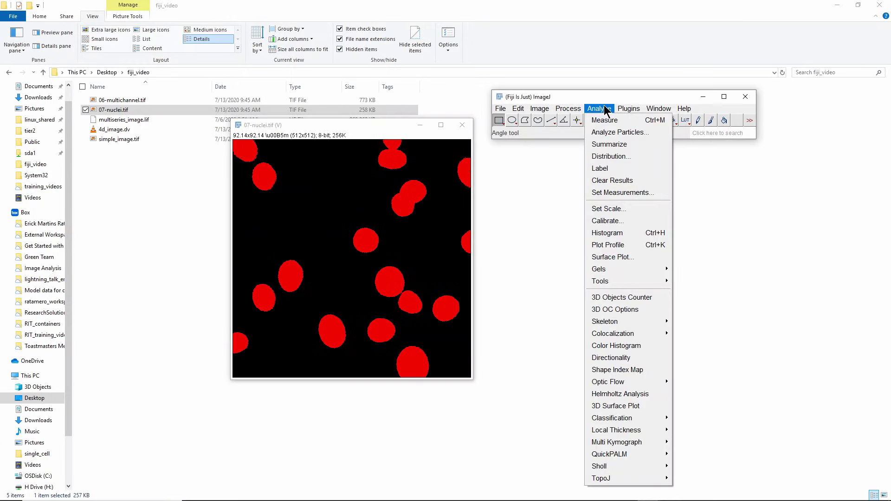
left_click(610, 132)
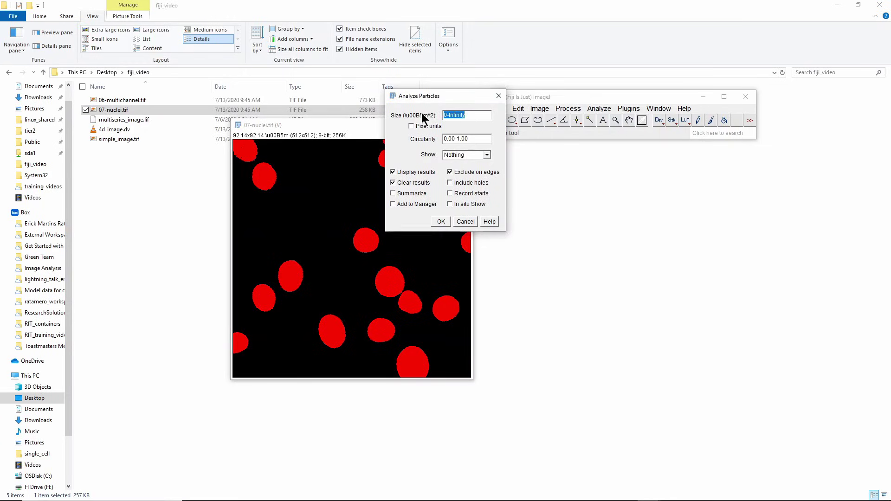
left_click(444, 115)
left_click(460, 155)
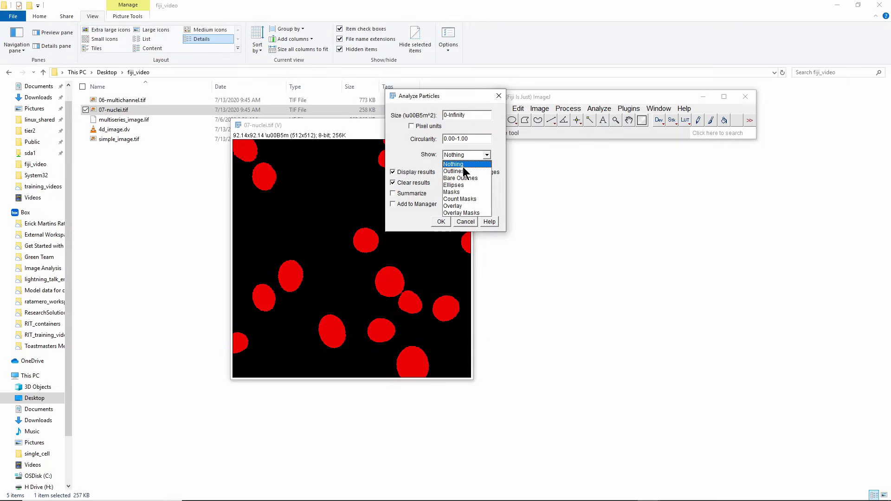
left_click(465, 173)
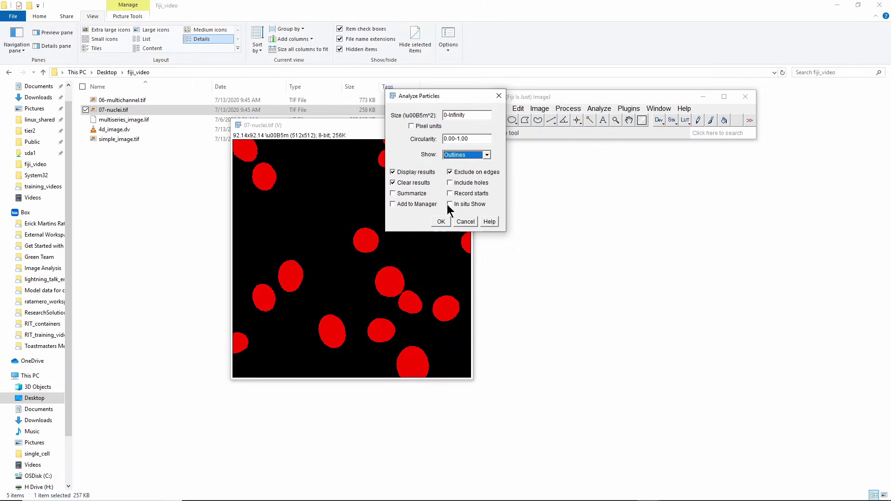
left_click(441, 221)
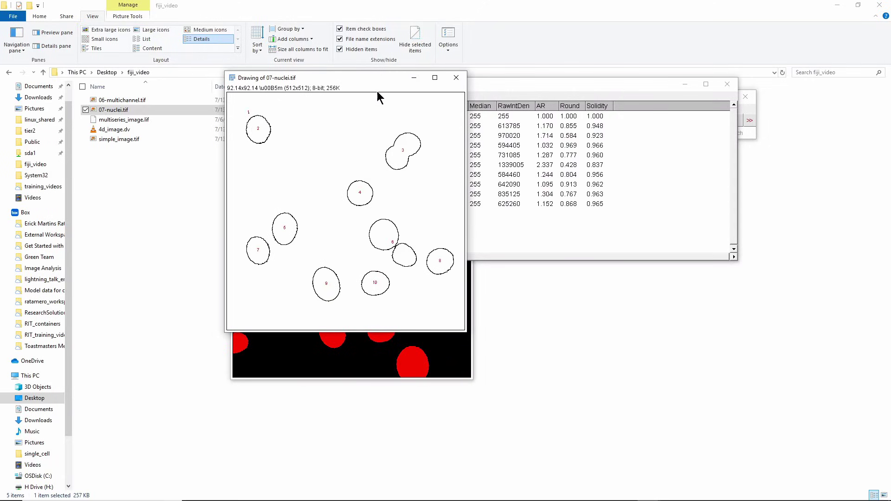
Close the outline drawing and Results table, answering No to saving the 10 measurements.
mouse_move(367, 77)
left_mouse_down()
mouse_move(572, 105)
mouse_move(610, 91)
left_mouse_up()
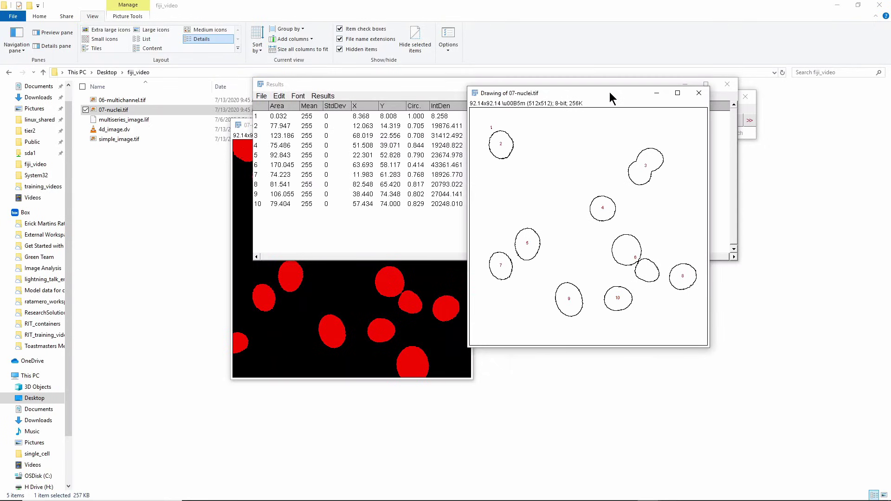
left_click(244, 125)
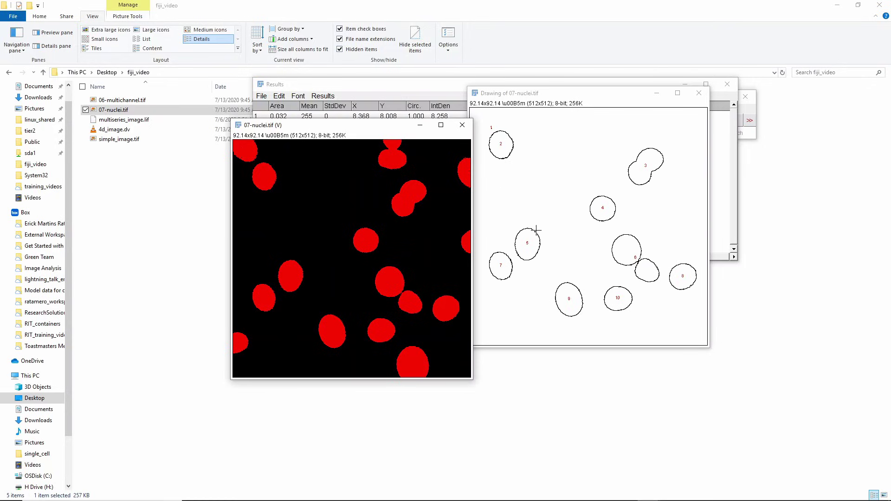
left_click(699, 93)
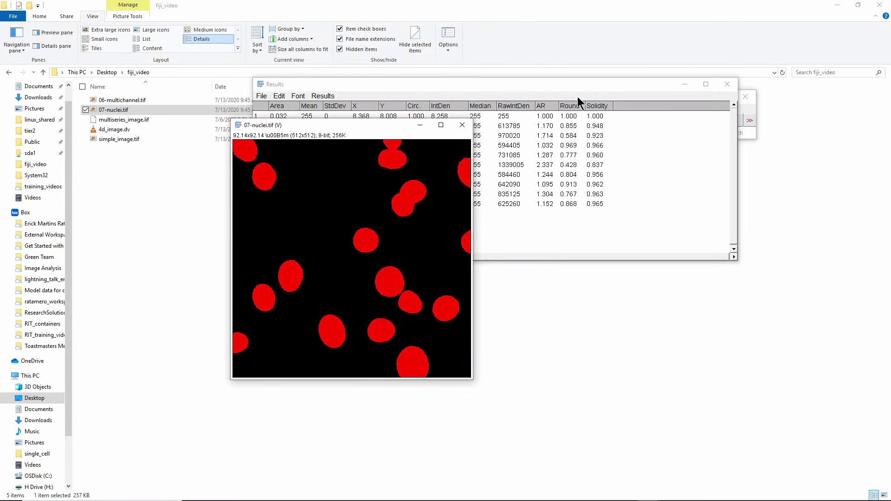
left_click(728, 89)
left_click(443, 158)
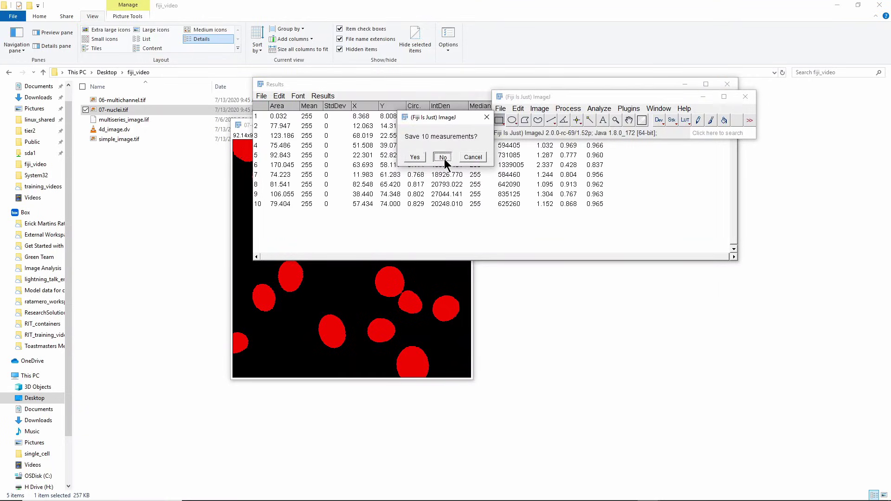
Apply Process > Binary > Watershed to the 07-nuclei.tif mask to separate touching nuclei.
left_click(568, 109)
mouse_move(600, 205)
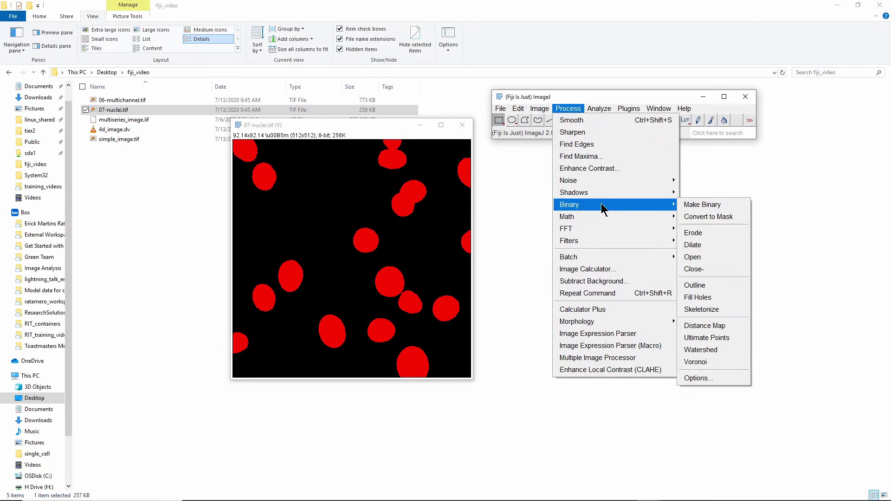
left_click(702, 351)
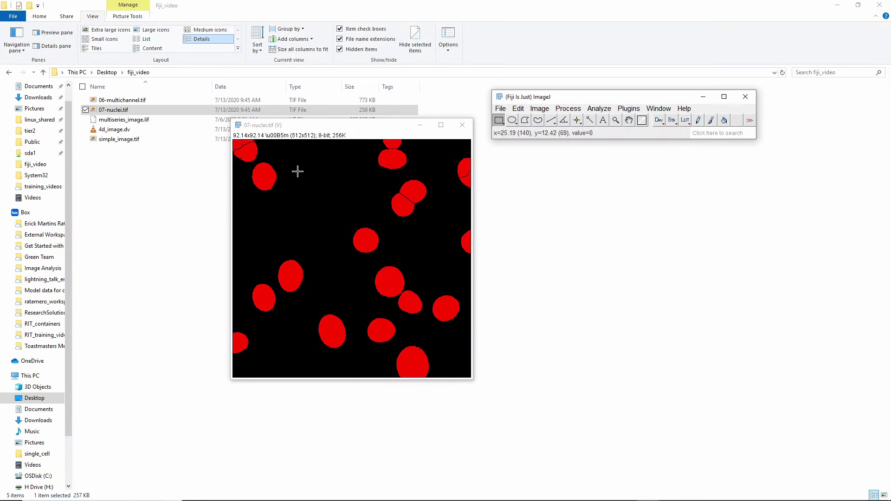
Rerun Analyze Particles with Show: Outlines, giving 14 numbered nuclei, and minimize the Results table.
left_click(601, 109)
left_click(610, 131)
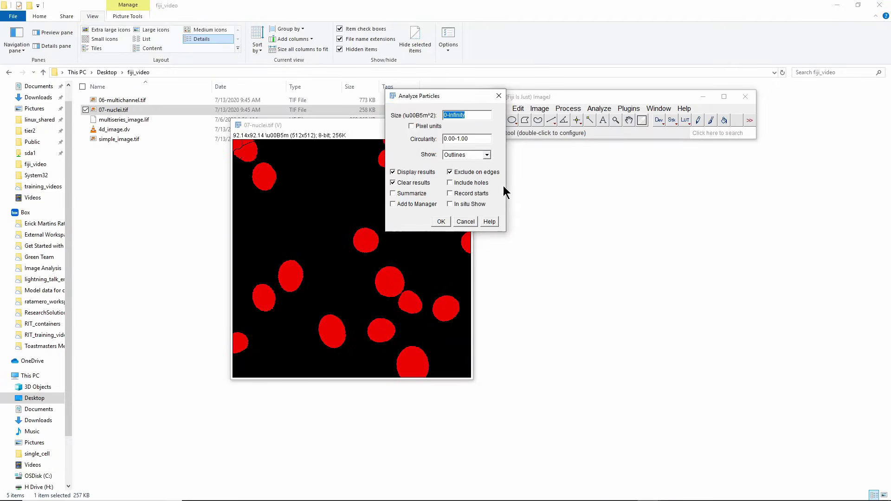
left_click(441, 222)
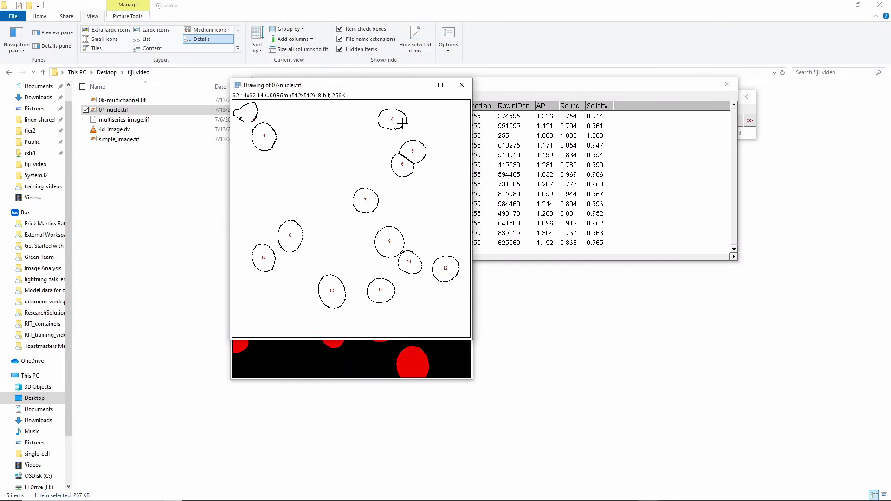
left_click_drag(381, 87, 649, 109)
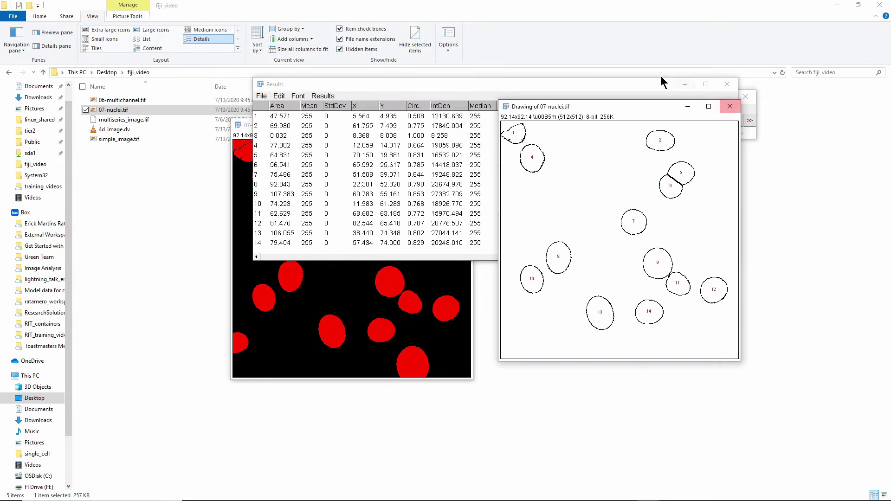
left_click(685, 84)
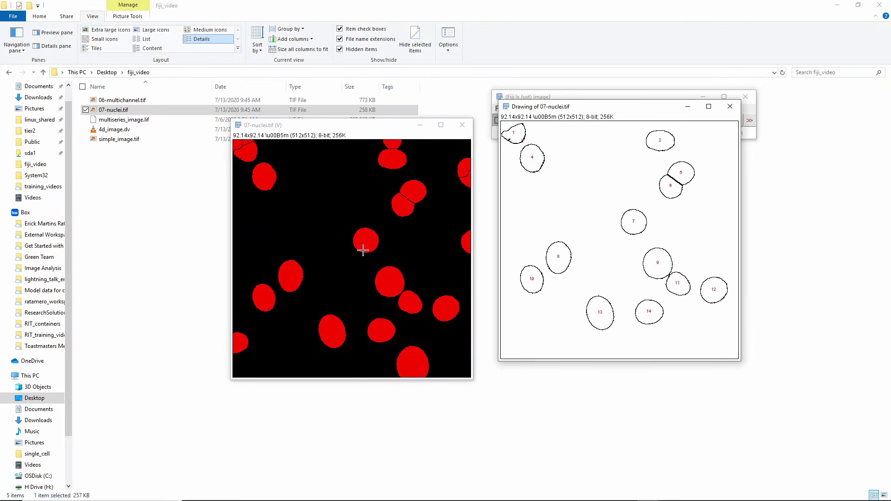
Close the drawing and the edited 07-nuclei.tif without saving, then drag 07-nuclei.tif from fiji_video into Fiji.
left_click(736, 109)
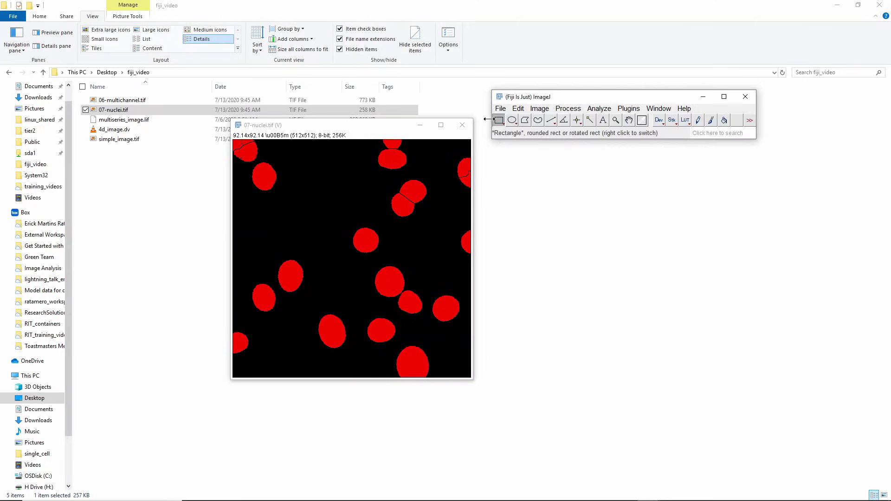
left_click(461, 129)
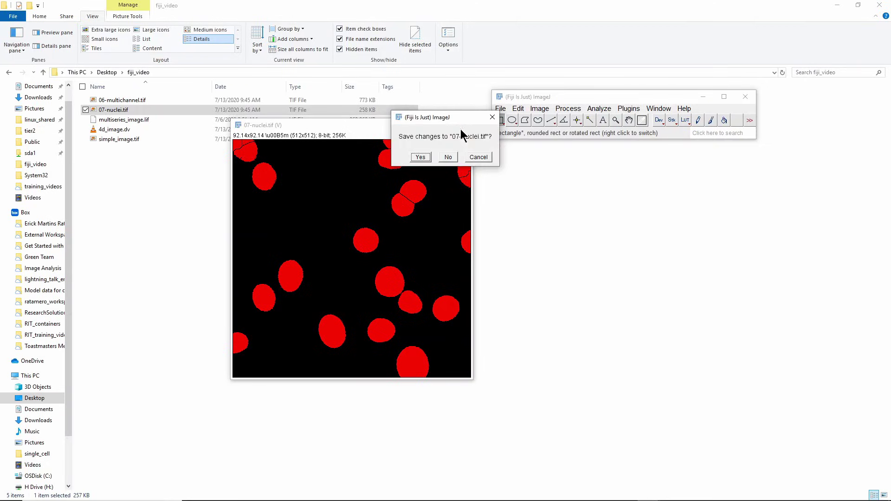
left_click(447, 156)
left_click_drag(179, 111, 538, 130)
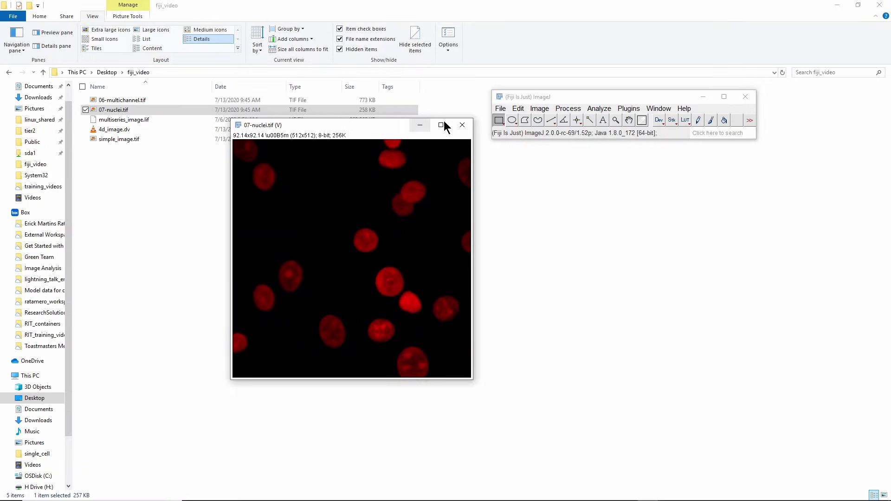
left_click(567, 94)
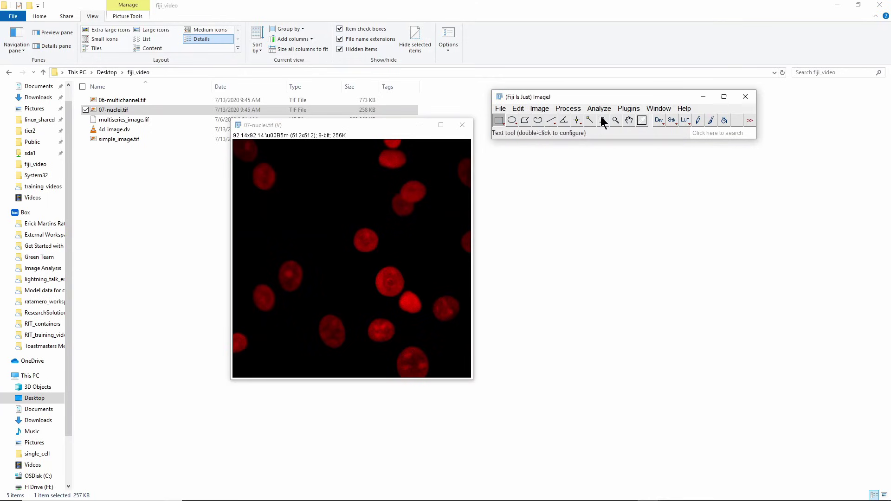
Run StarDist 2D on 07-nuclei.tif with the Versatile (fluorescent nuclei) model and Output Type Both.
left_click(629, 109)
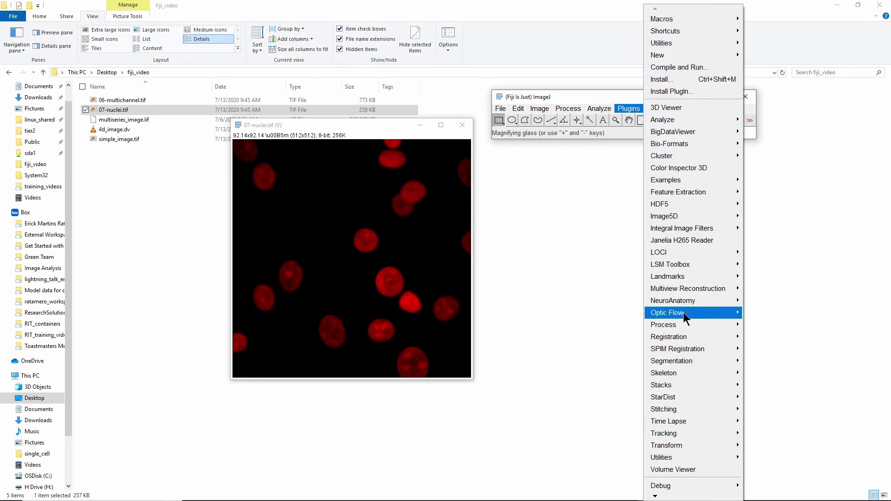
mouse_move(666, 398)
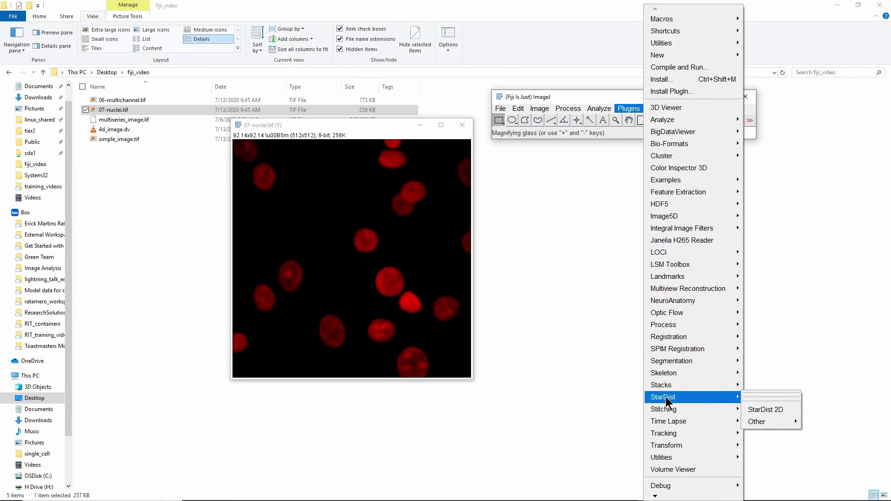
left_click(757, 408)
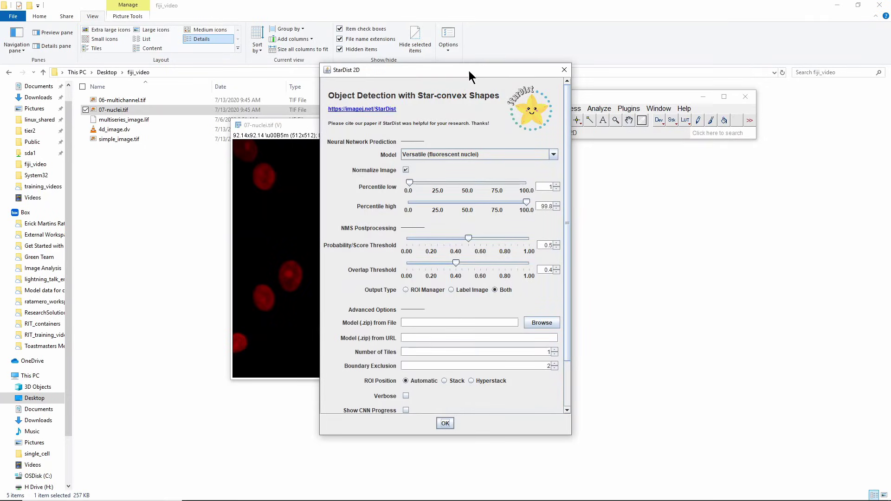
left_click_drag(471, 76, 692, 50)
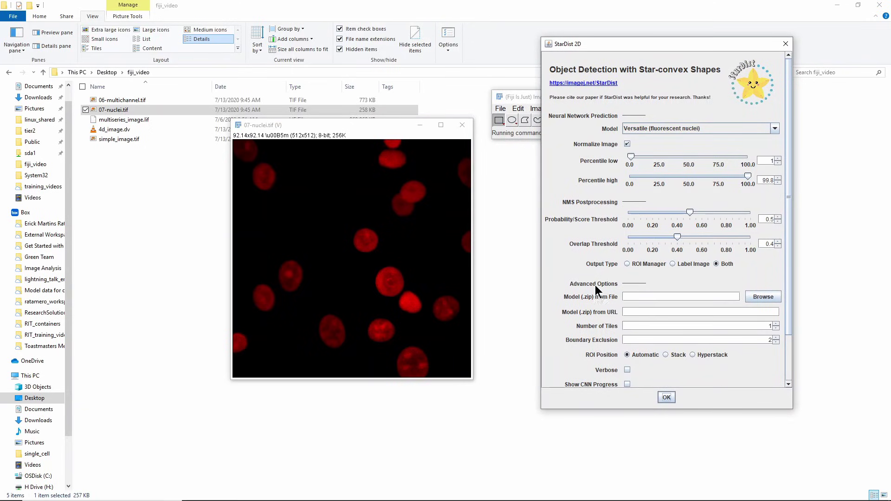
left_click(665, 396)
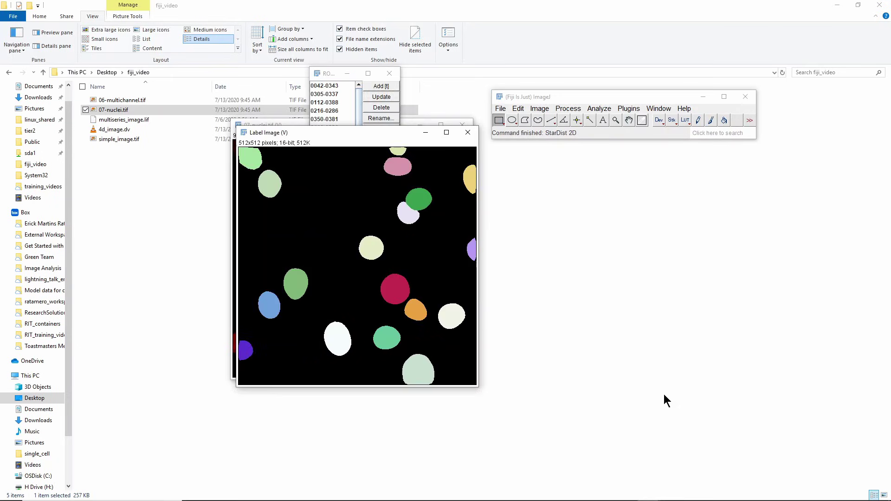
Place the Label Image beside 07-nuclei.tif, close the ROI Manager, and compare the two images.
left_click_drag(399, 132, 628, 148)
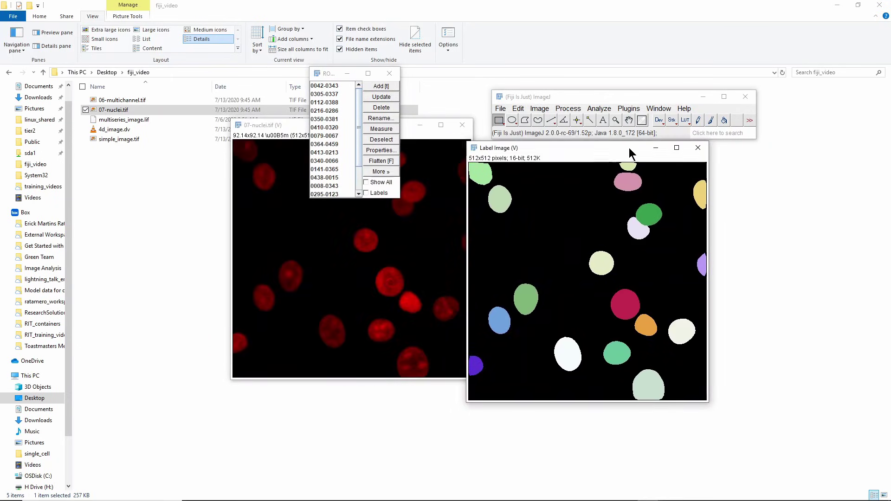
left_click(350, 74)
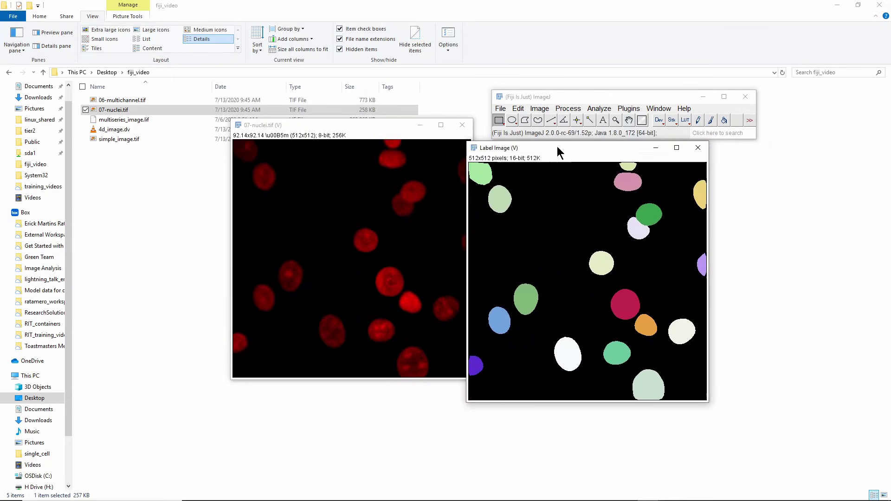
left_click_drag(558, 146, 569, 125)
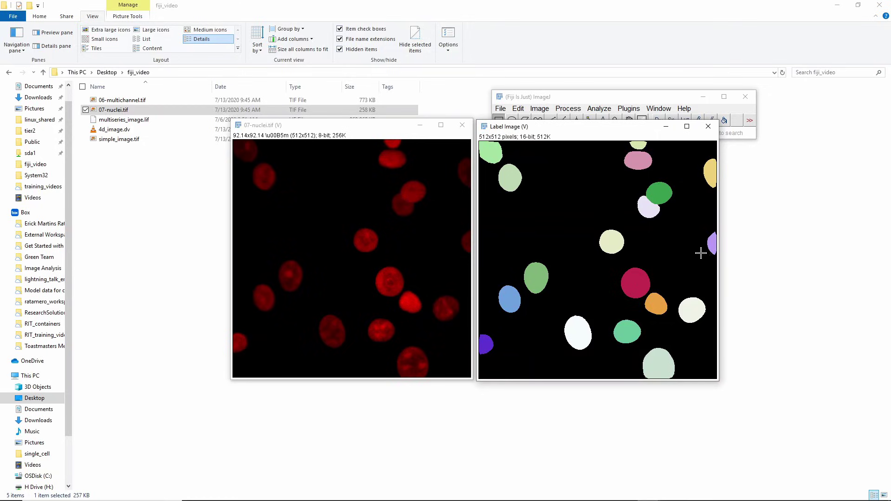
left_click(358, 127)
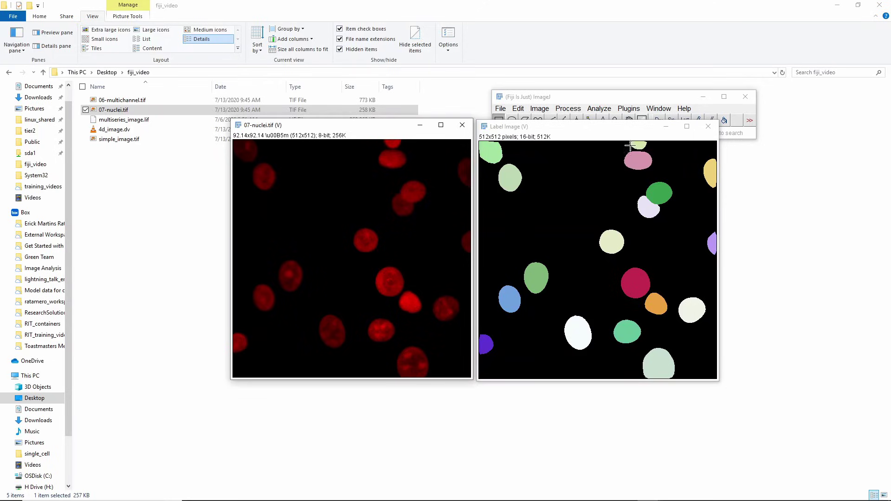
left_click(609, 127)
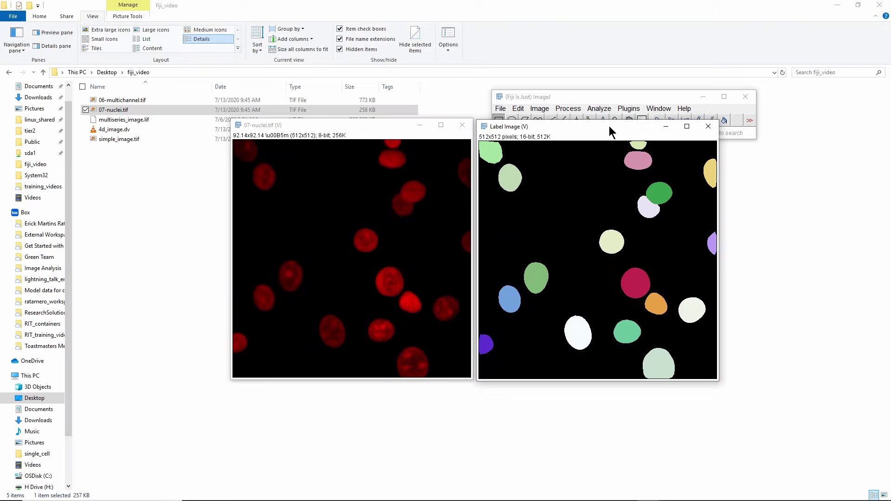
left_click(362, 124)
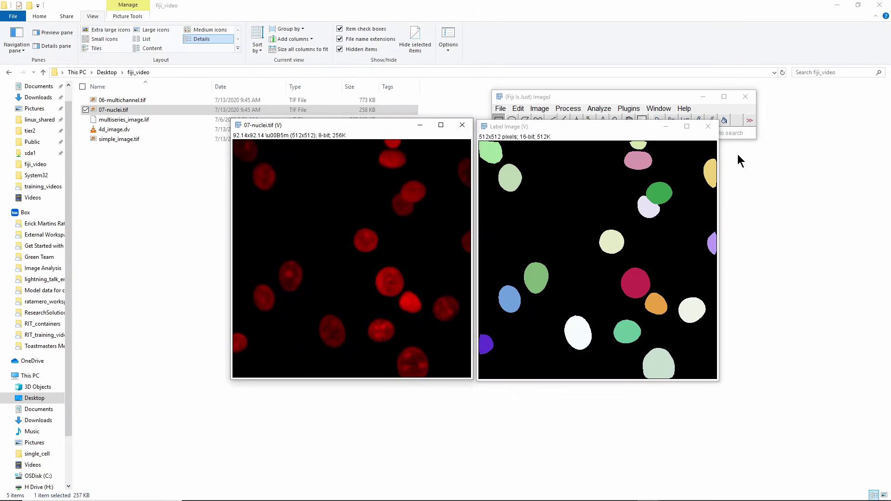
Close the Label Image, run Help > Update..., and acknowledge the 'Your ImageJ is up to date!' message.
left_click(709, 126)
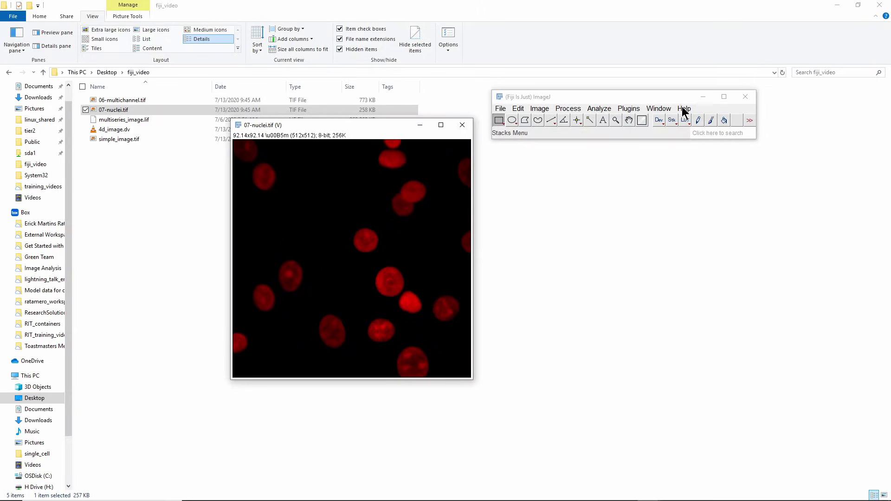
left_click(686, 108)
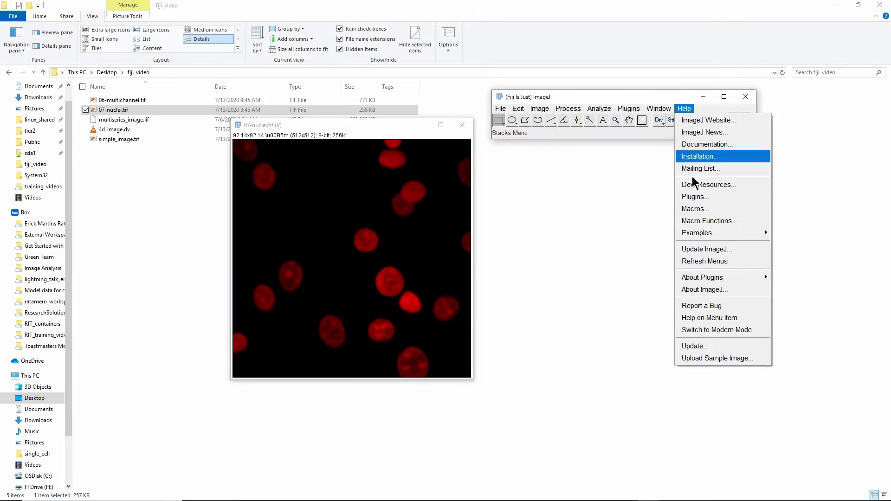
left_click(689, 347)
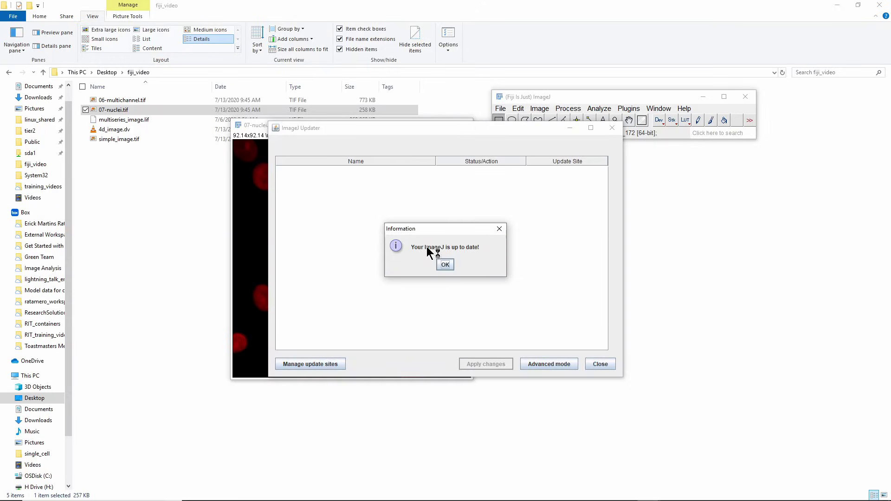
left_click(445, 264)
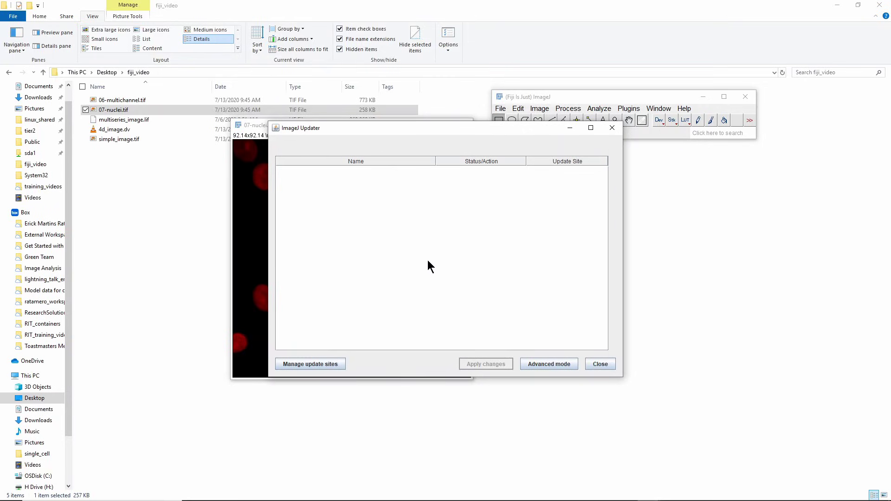
left_click(314, 365)
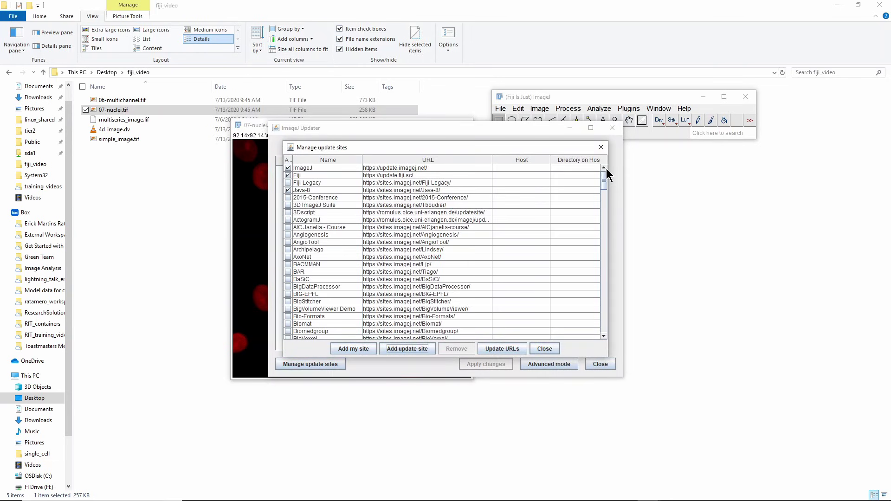
mouse_move(606, 175)
left_mouse_down()
mouse_move(606, 323)
mouse_move(594, 173)
mouse_move(597, 187)
left_mouse_up()
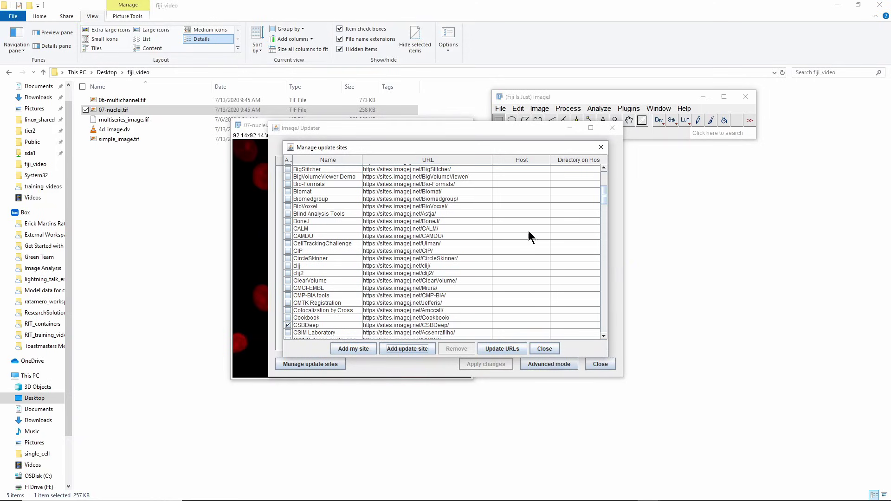
scroll(605, 200, "down", 4)
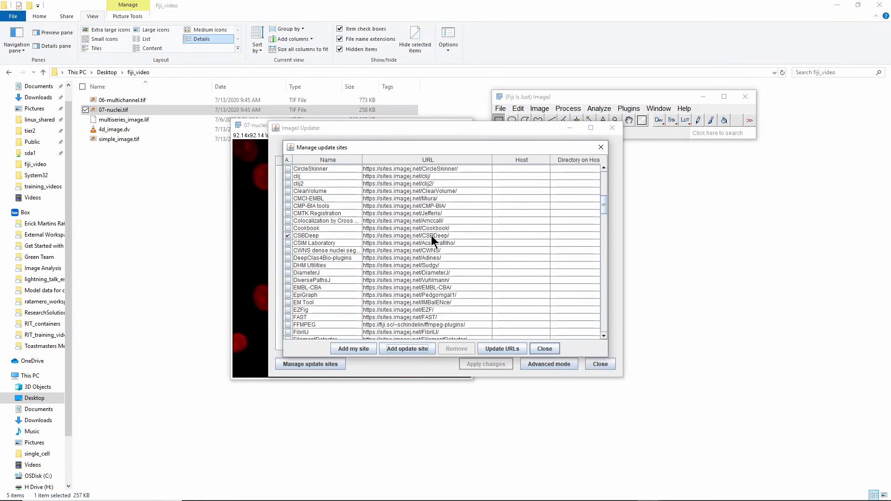
mouse_move(306, 234)
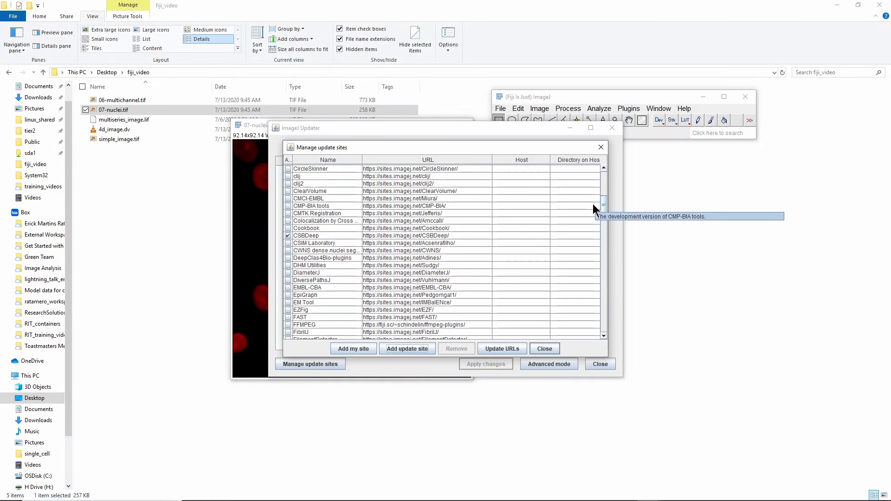
left_click_drag(601, 205, 591, 309)
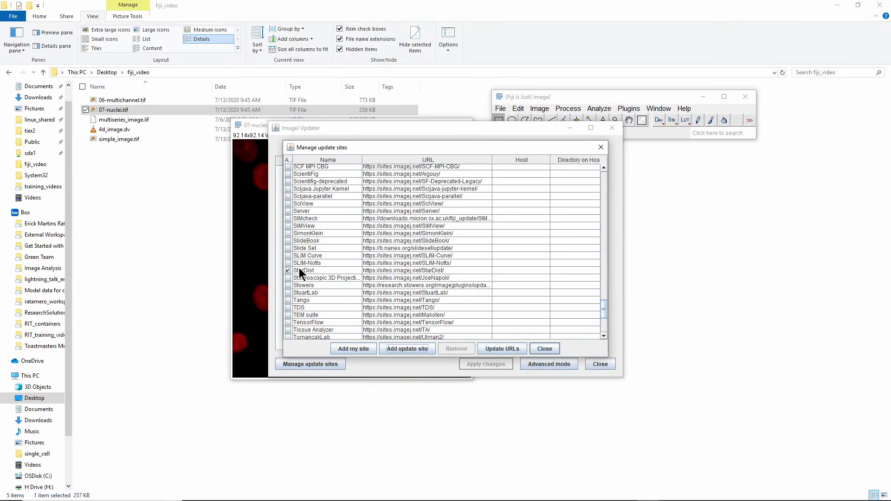
left_click(542, 349)
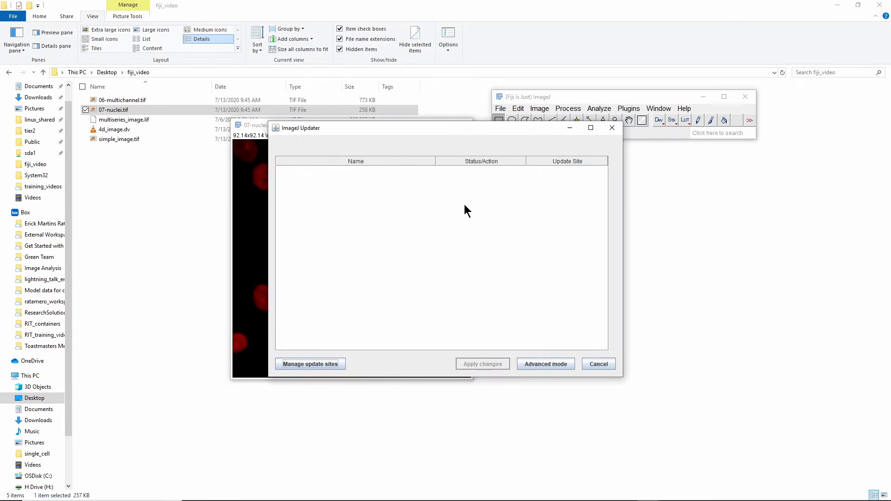
Close the ImageJ Updater and bring the 07-nuclei.tif window into focus.
left_click(616, 126)
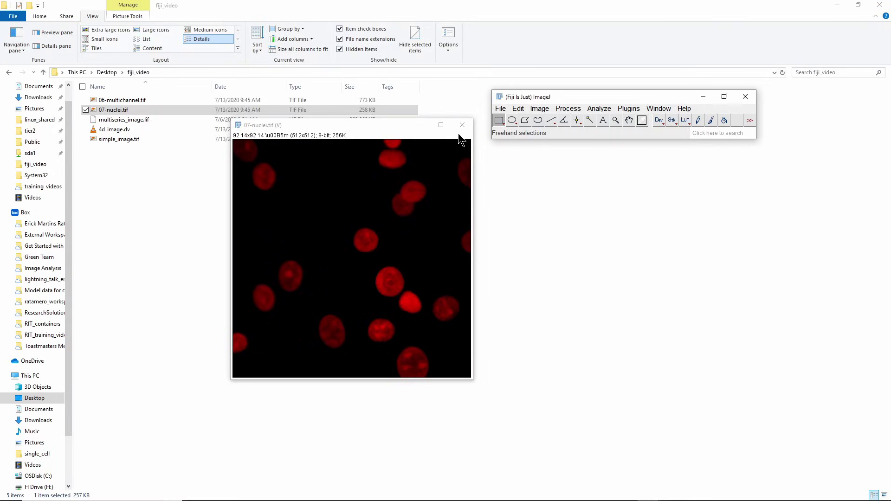
left_click(370, 127)
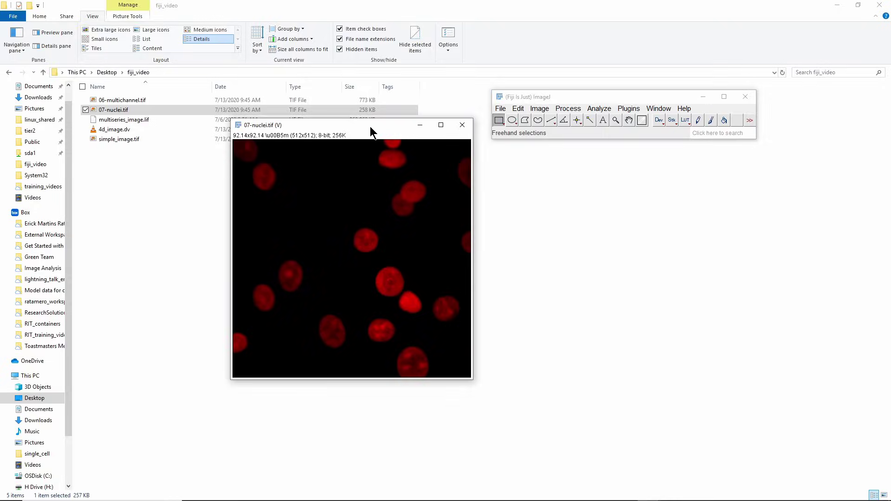